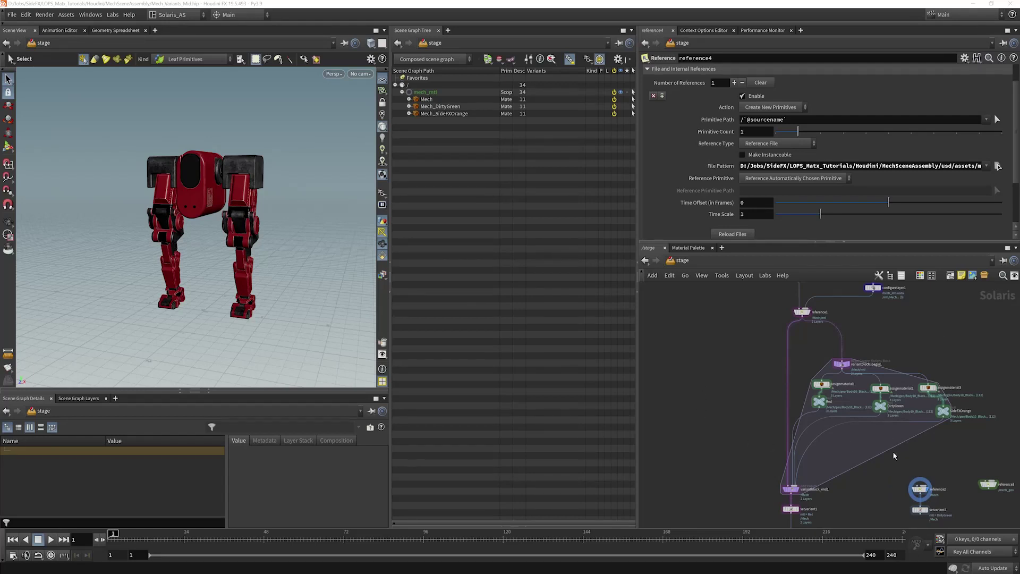
- Add a Component Builder setup in the empty area beside the sopimport_mech_rest_pose node
middle_drag(956, 346, 908, 304)
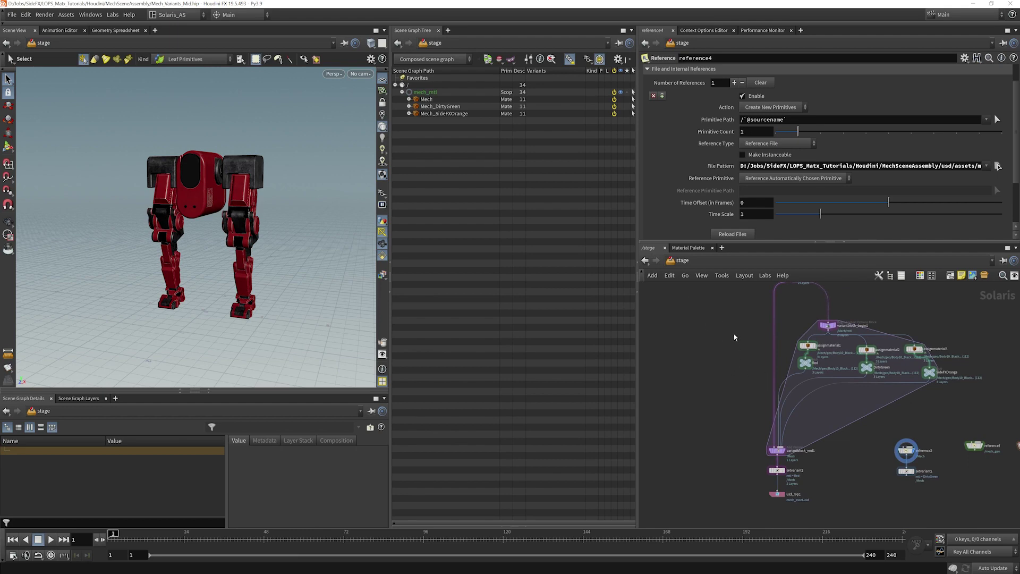
middle_drag(732, 358, 726, 379)
middle_drag(958, 325, 953, 348)
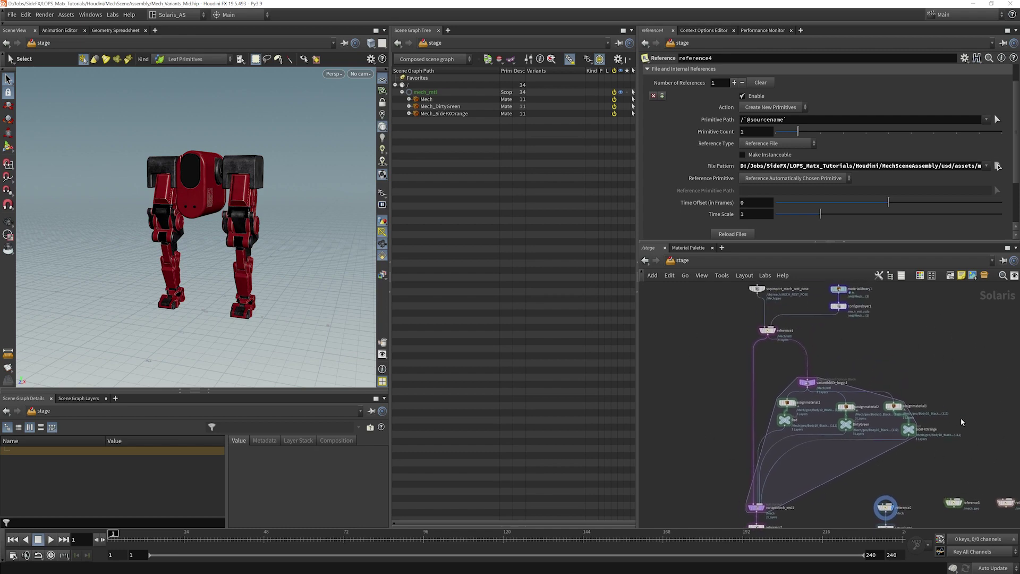
middle_drag(681, 329, 770, 336)
scroll(743, 314, up, 1)
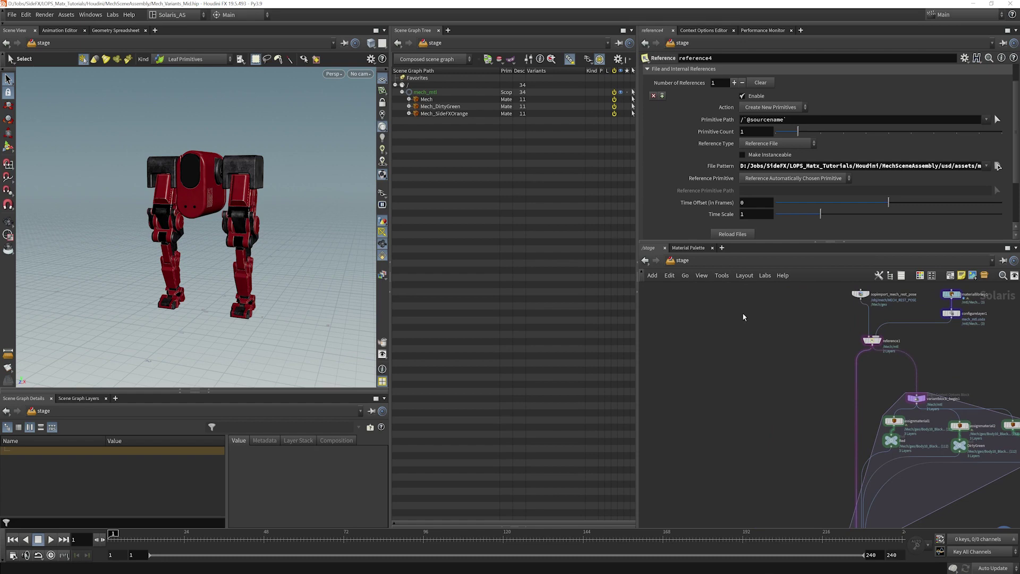
key(Tab)
text(com)
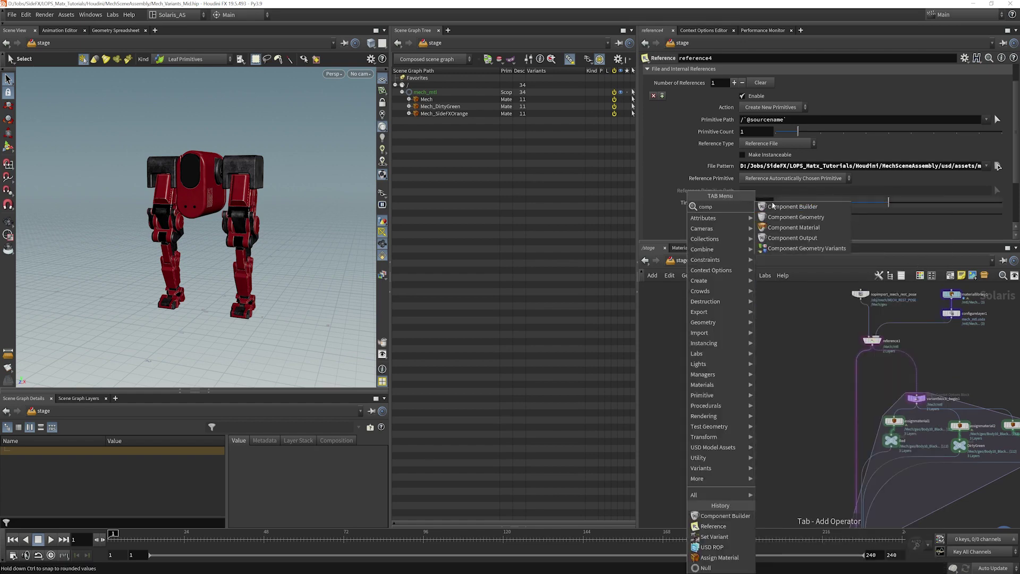
click(803, 208)
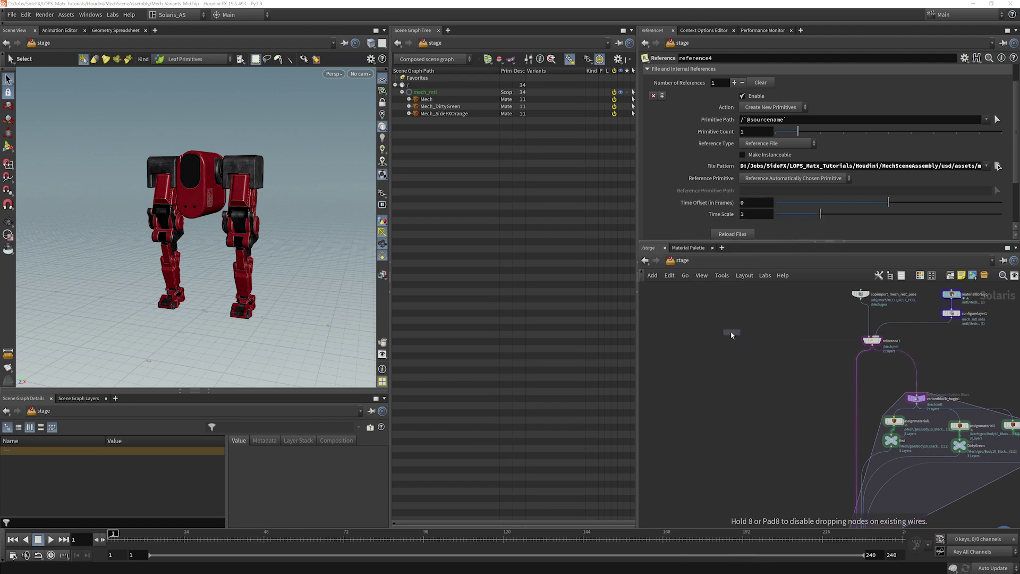
click(732, 332)
middle_drag(791, 315, 807, 369)
scroll(818, 340, up, 3)
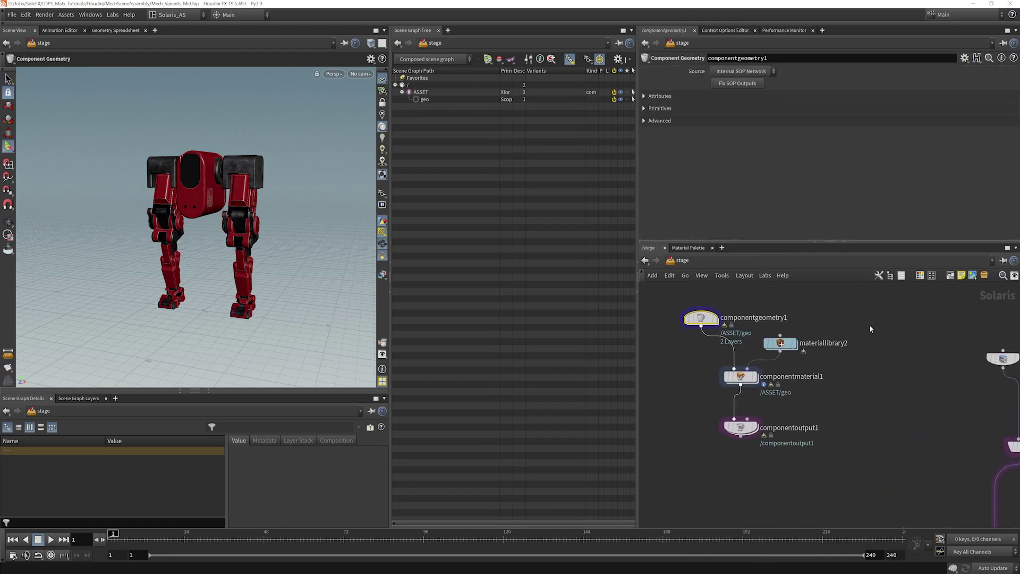
middle_drag(870, 326, 869, 362)
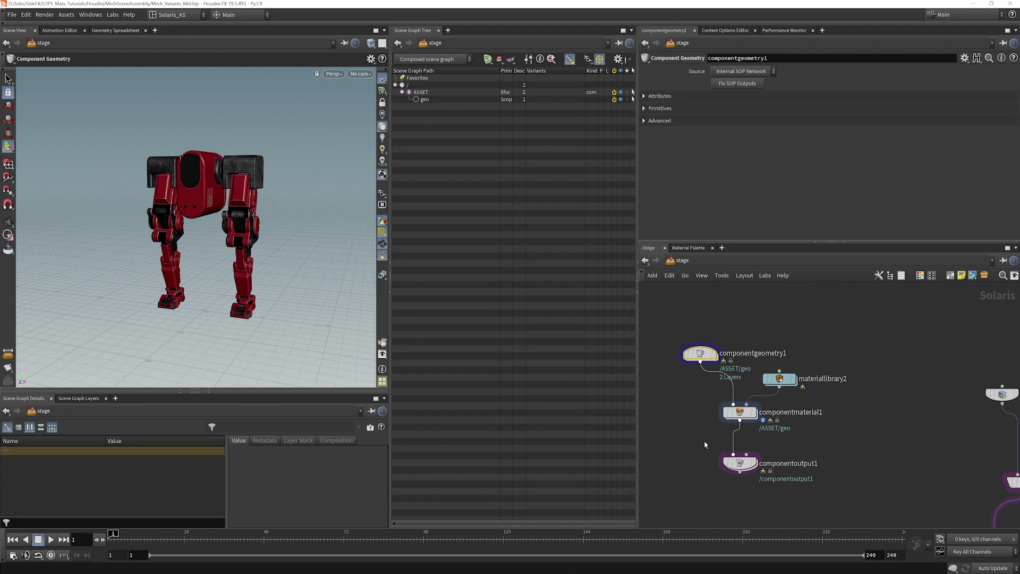
- Display the componentoutput1 node on the stage and show its parameters
scroll(697, 438, down, 2)
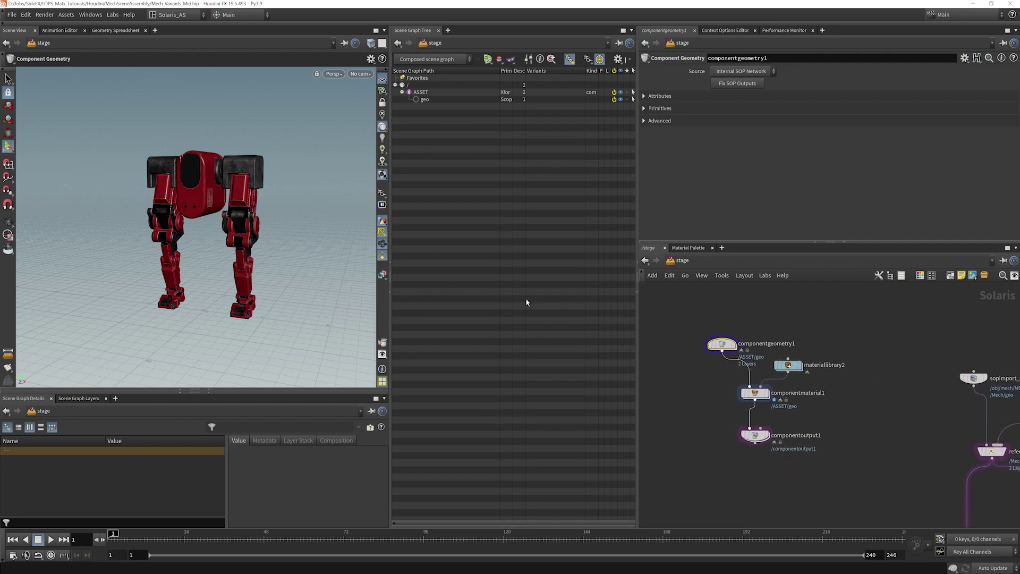
click(750, 435)
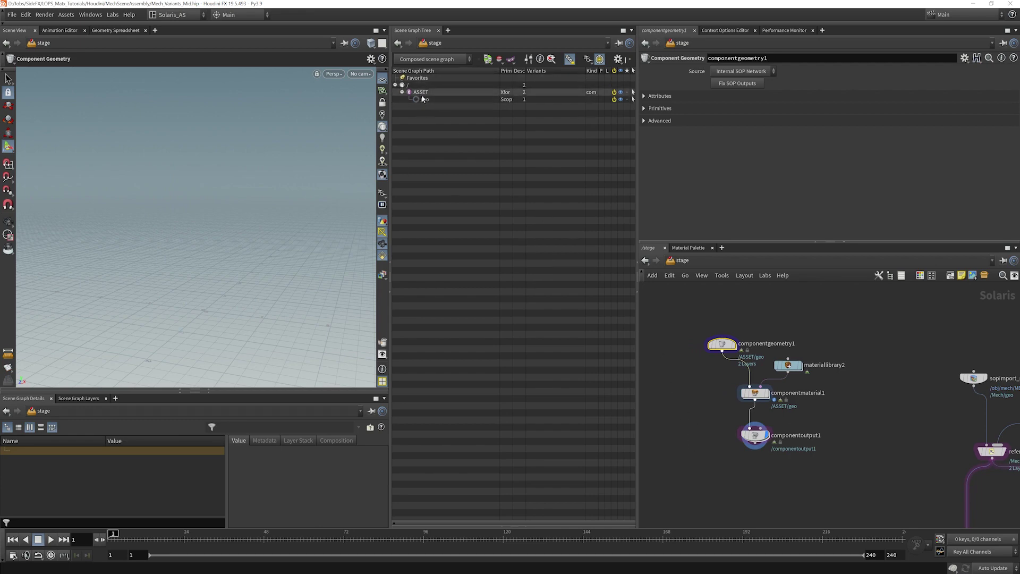
click(751, 436)
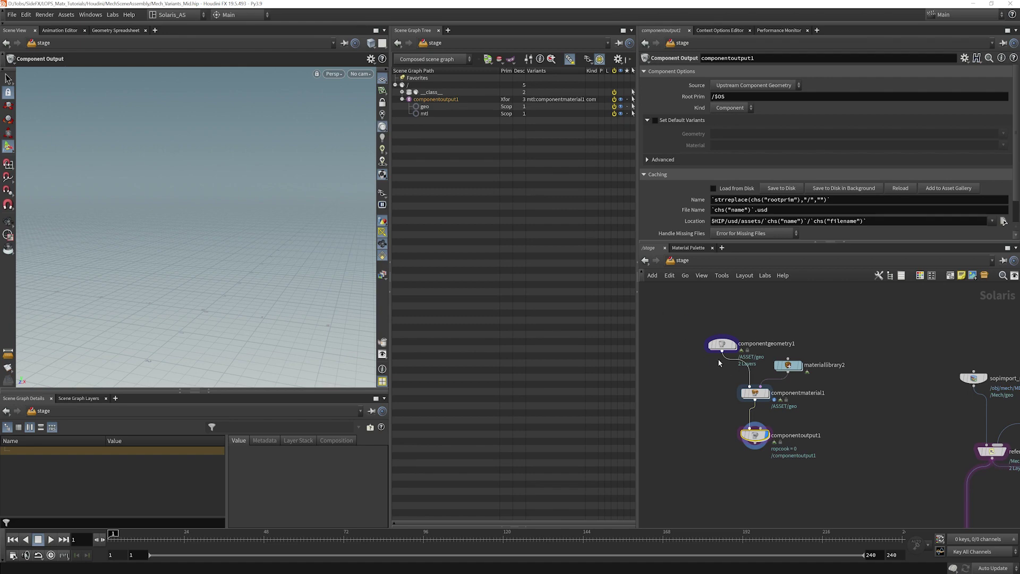
mouse_move(757, 398)
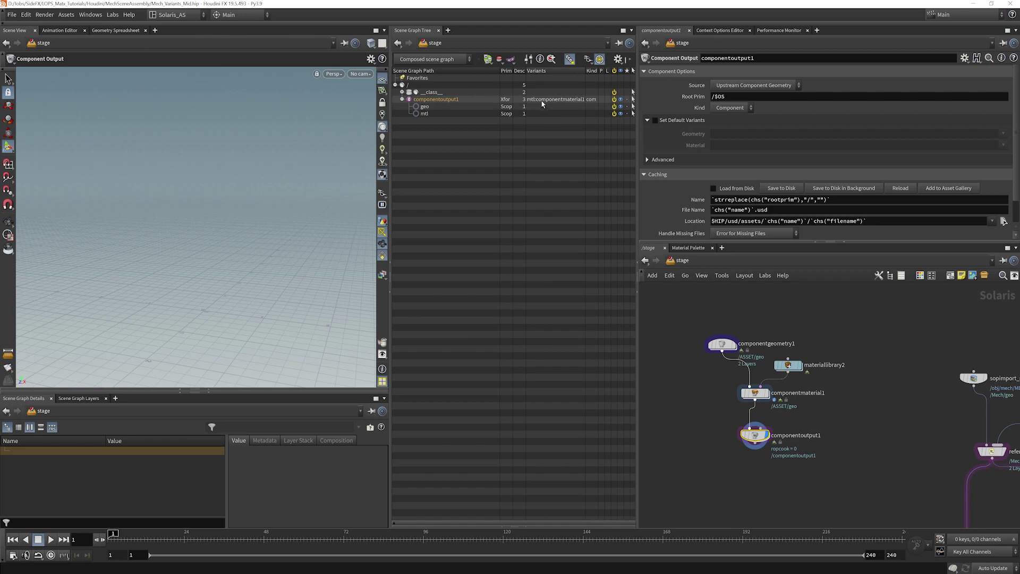
- Copy the SOP path /obj/mech/MECH_REST_POSE from the sopimport_mech_rest_pose node
middle_drag(893, 409, 786, 401)
click(865, 367)
middle_drag(868, 337, 935, 343)
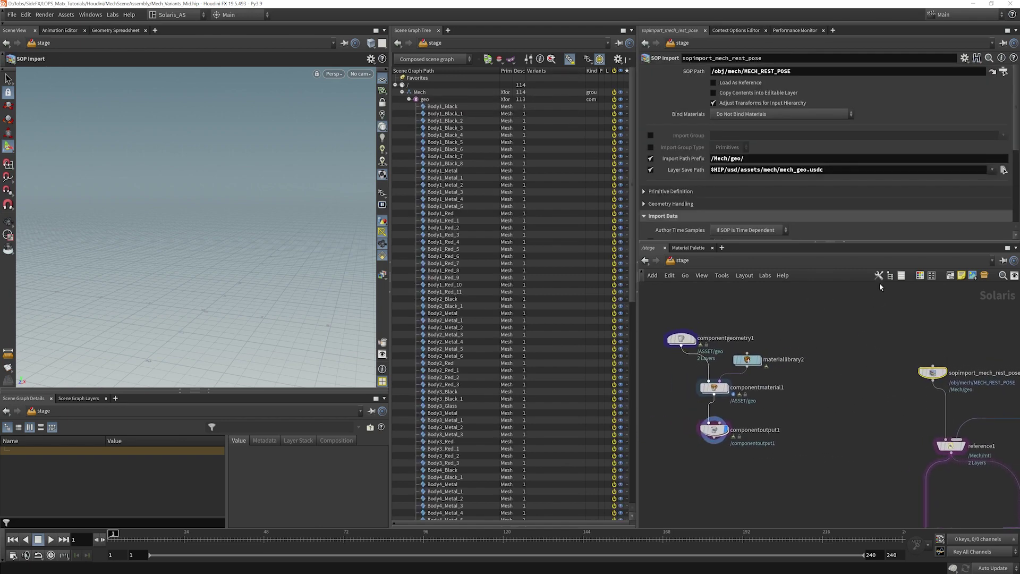
double_click(806, 72)
key(ctrl+c)
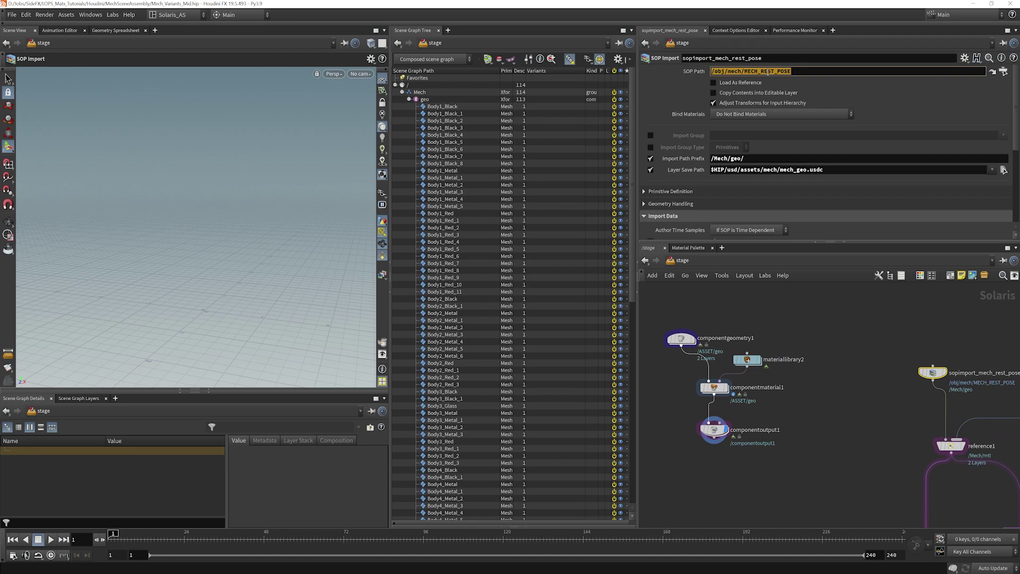
middle_drag(833, 390, 884, 400)
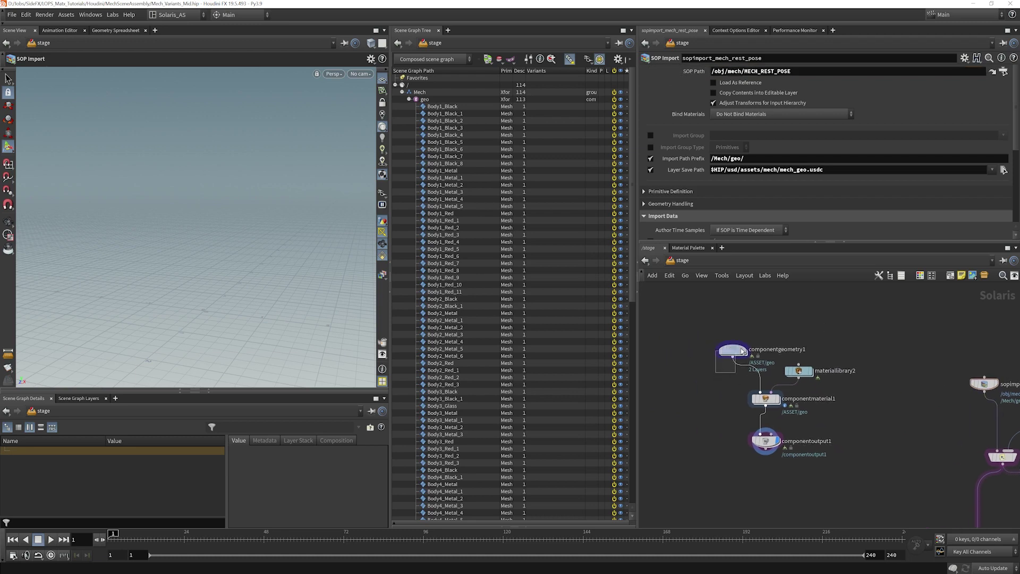
- Set componentgeometry1's source to External SOP and its Default/Render path to /obj/mech/MECH_REST_POSE
click(735, 351)
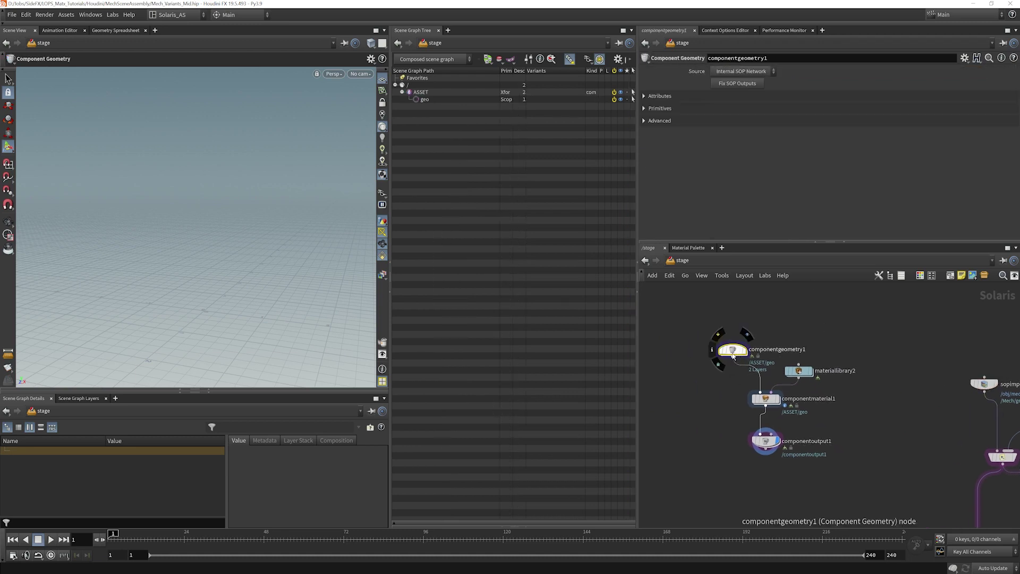
click(732, 74)
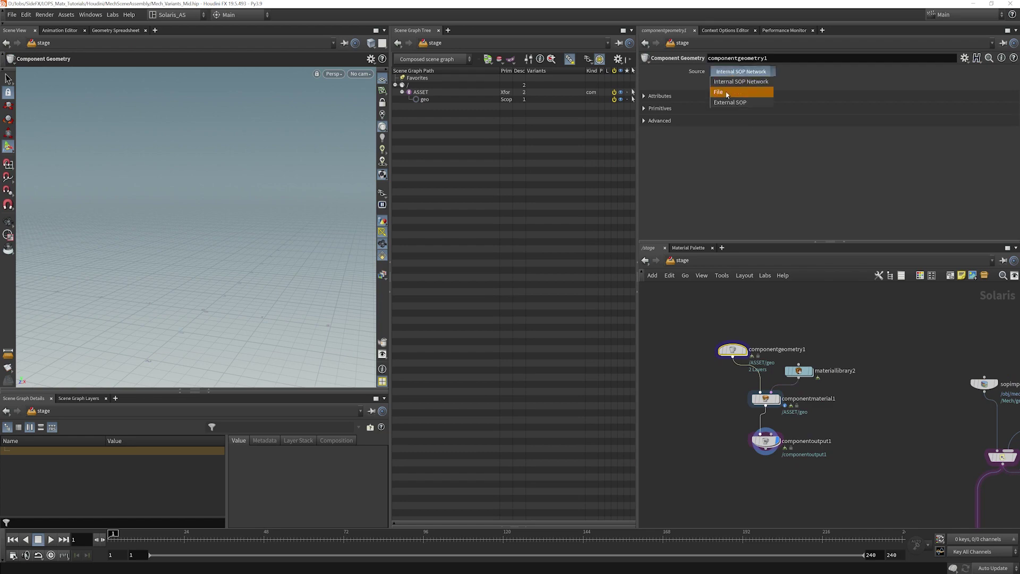
click(730, 107)
click(720, 85)
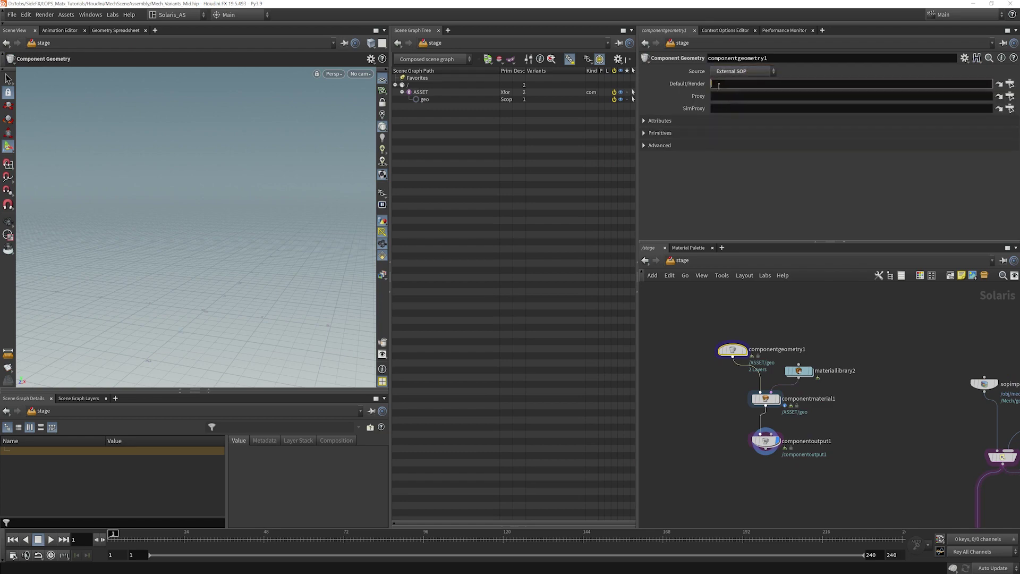
key(ctrl+v)
key(Return)
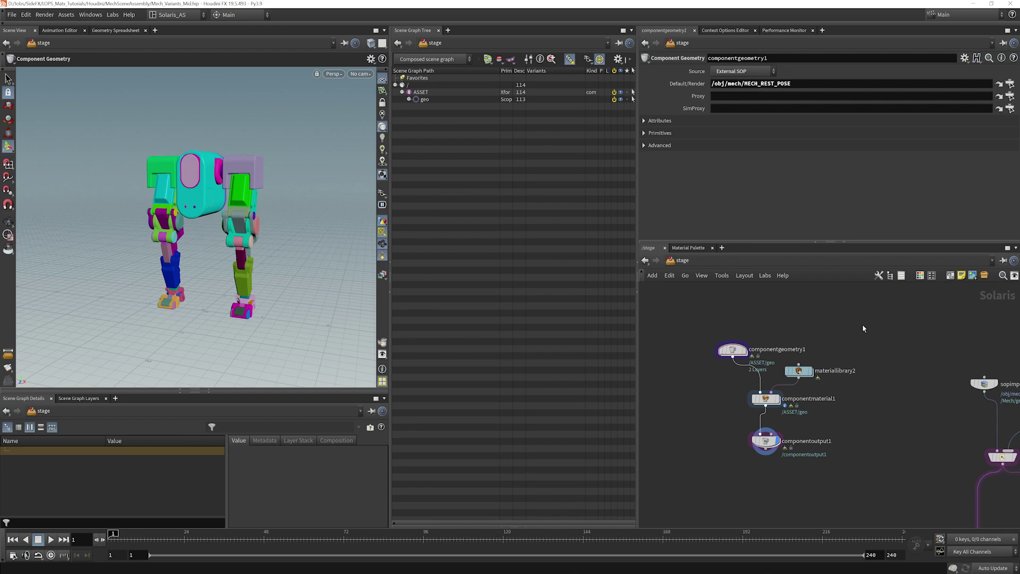
- Copy the Mech, Mech_DirtyGreen and Mech_SideFXOrange material subnetworks from inside materiallibrary1
middle_drag(936, 353, 737, 318)
double_click(929, 350)
drag(889, 312, 760, 491)
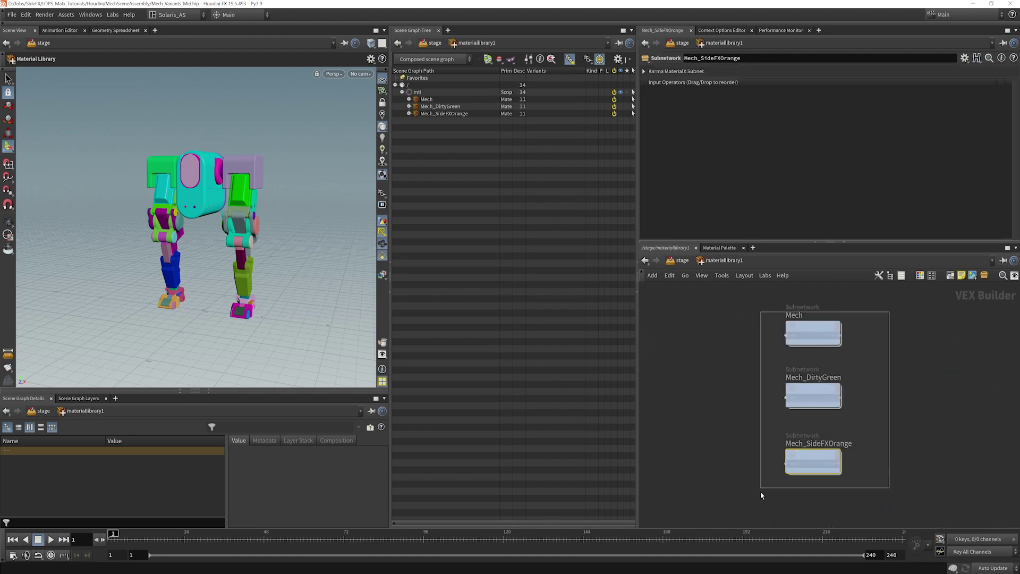
key(ctrl+a)
key(ctrl+c)
key(u)
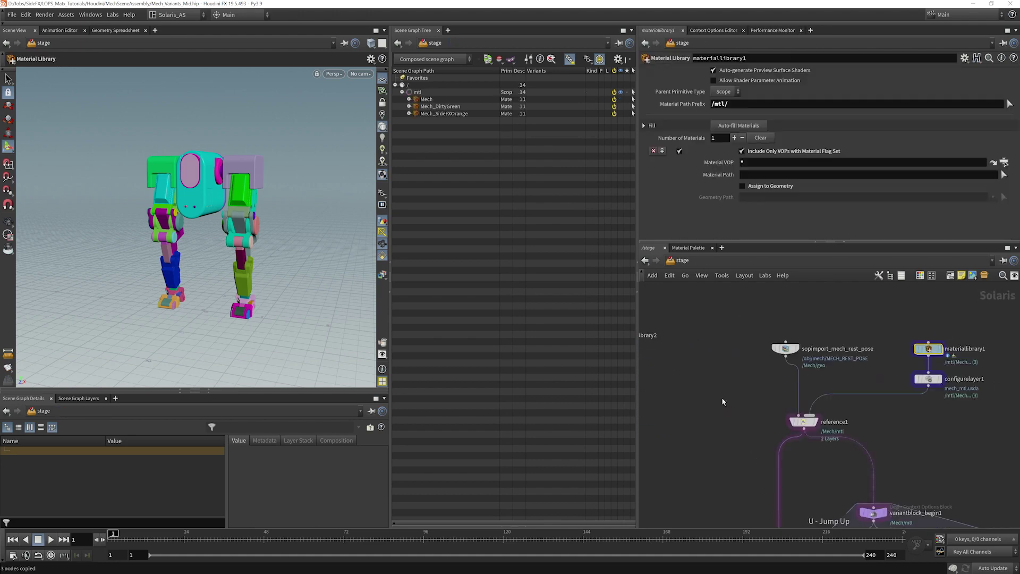
- Paste the three copied mech materials into materiallibrary2 and return to the stage network
middle_drag(679, 363, 871, 360)
double_click(792, 335)
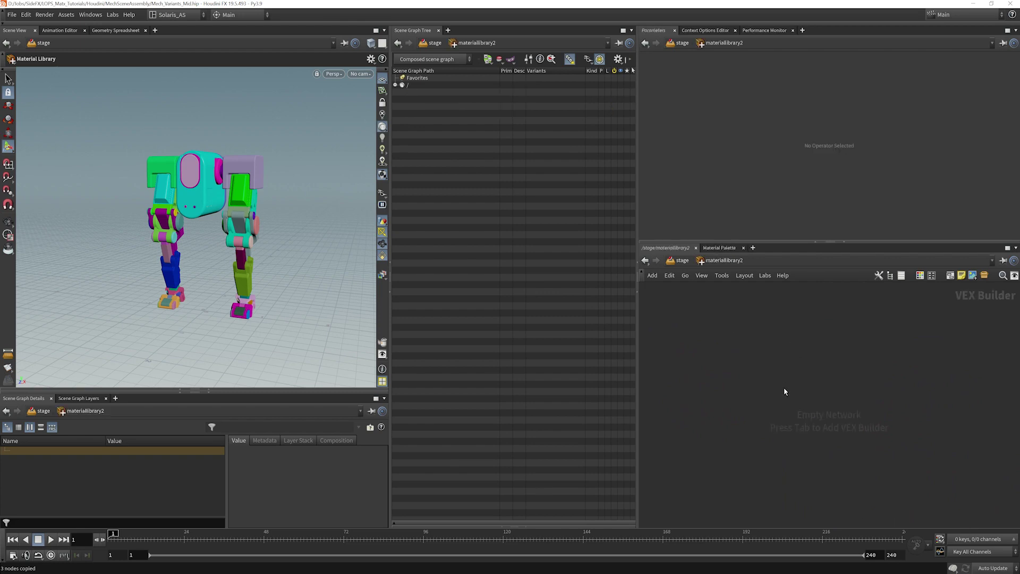
key(ctrl+v)
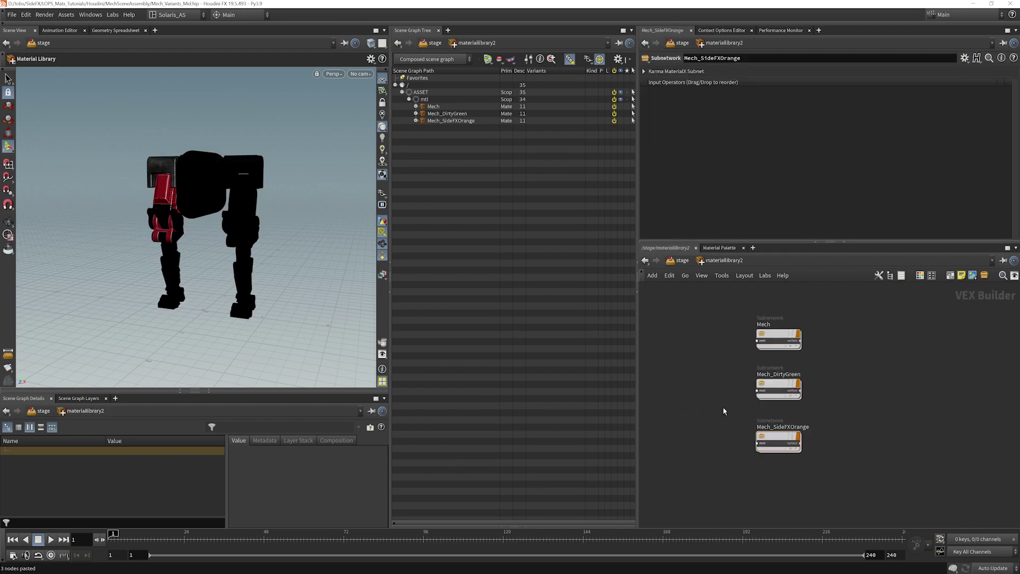
key(u)
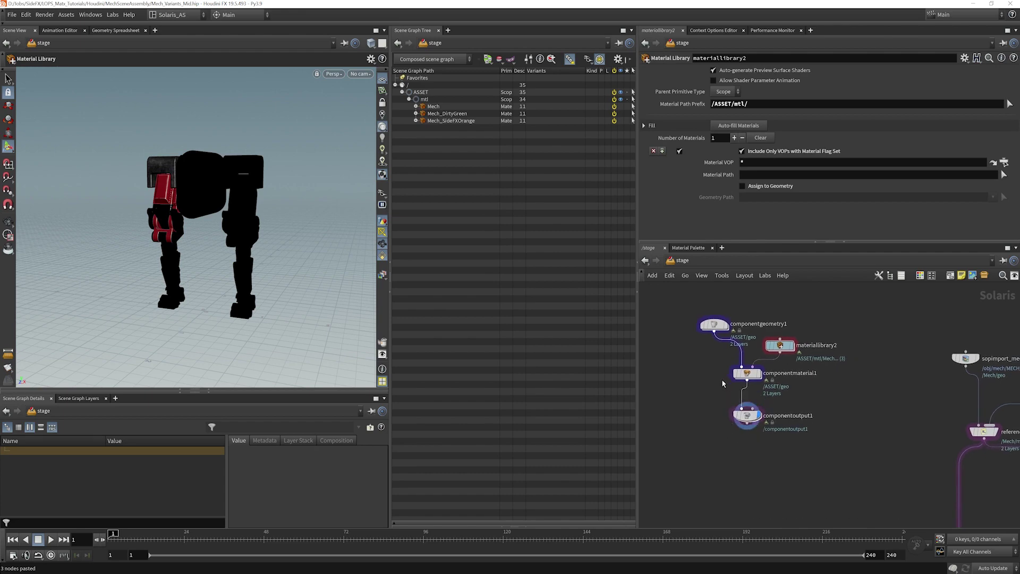
- Select componentmaterial1 and move componentoutput1 further down to leave more space between the two nodes
click(746, 373)
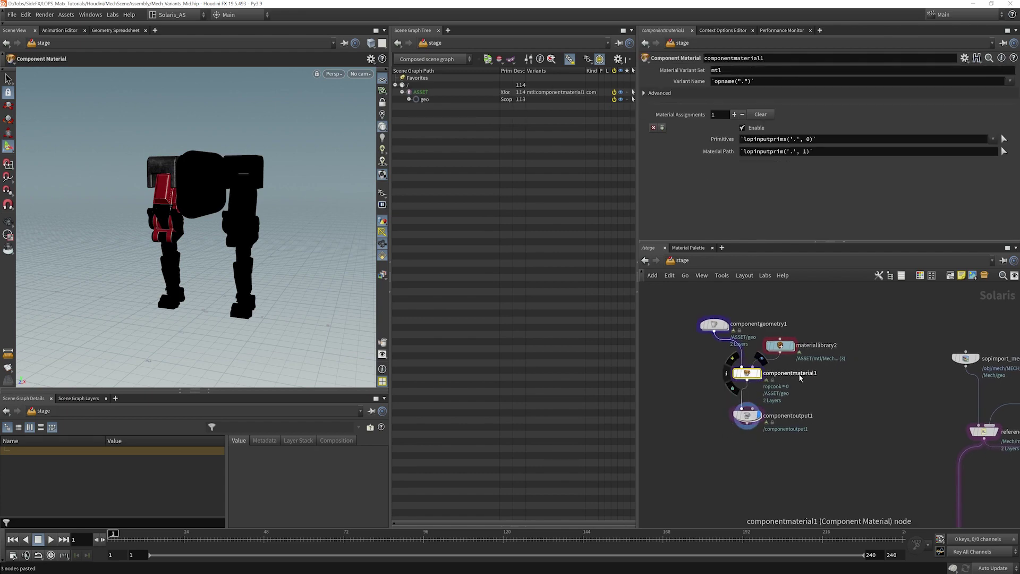
drag(748, 417, 752, 451)
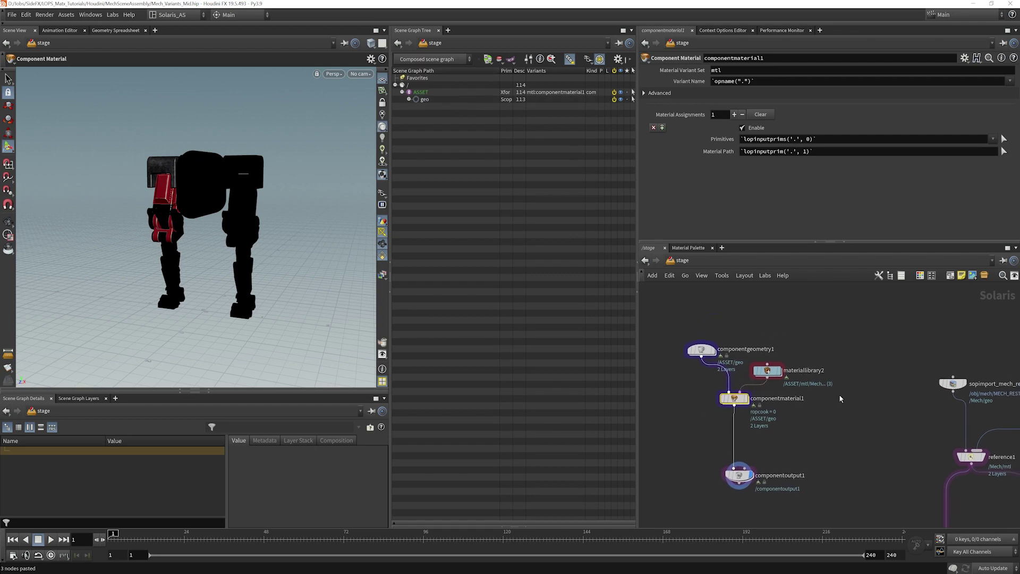
middle_drag(905, 446, 757, 369)
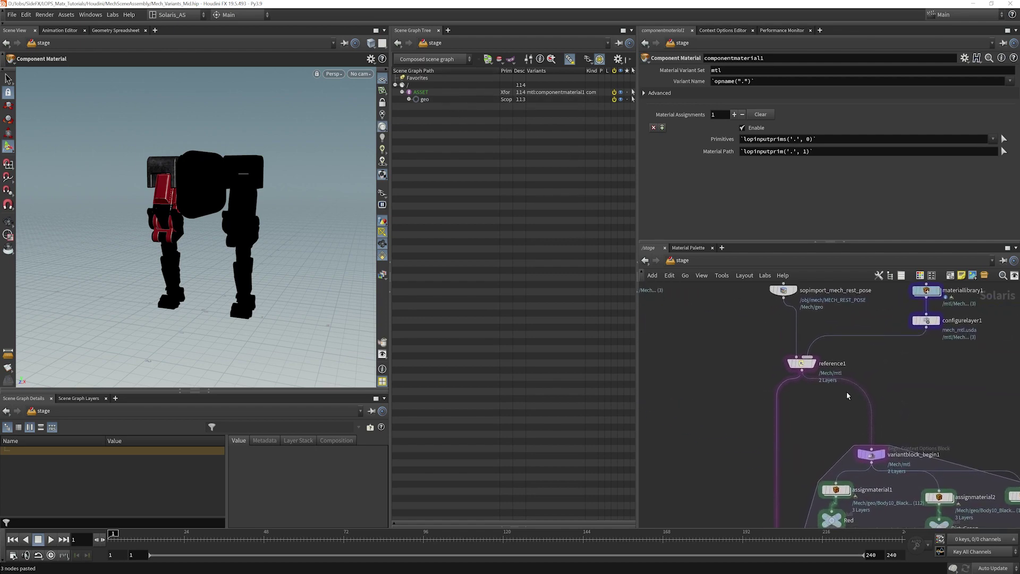
middle_drag(813, 455, 822, 382)
middle_drag(747, 353, 922, 486)
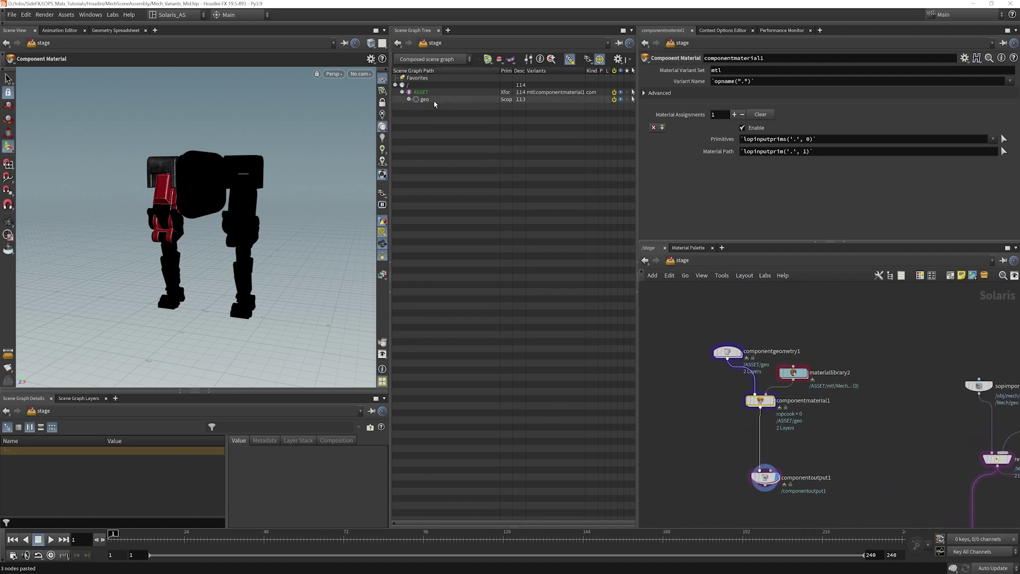
- Set componentmaterial1's material assignment primitives to /ASSET/geo/* and shift the node slightly down
drag(434, 104, 768, 143)
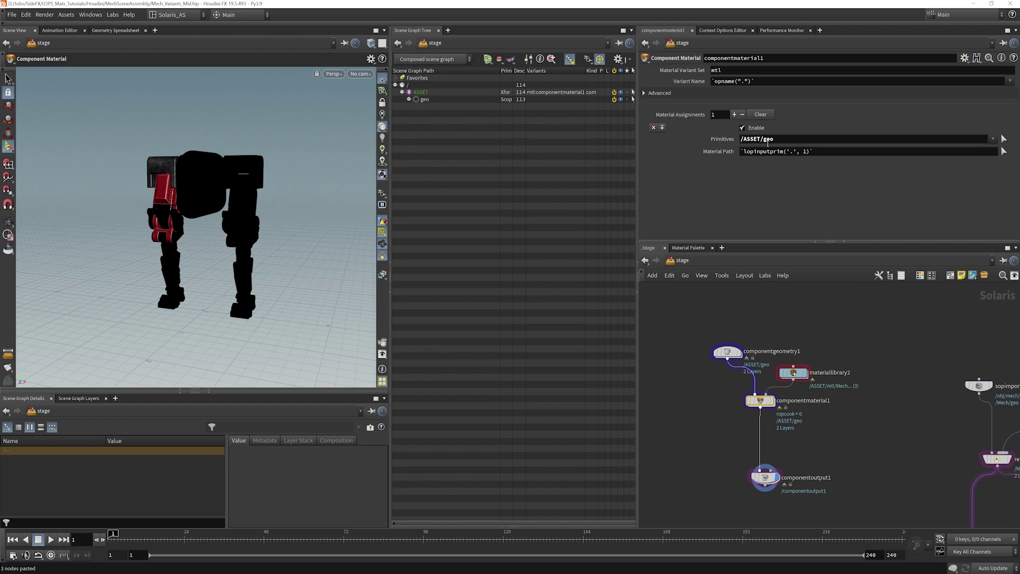
click(791, 140)
text(/)
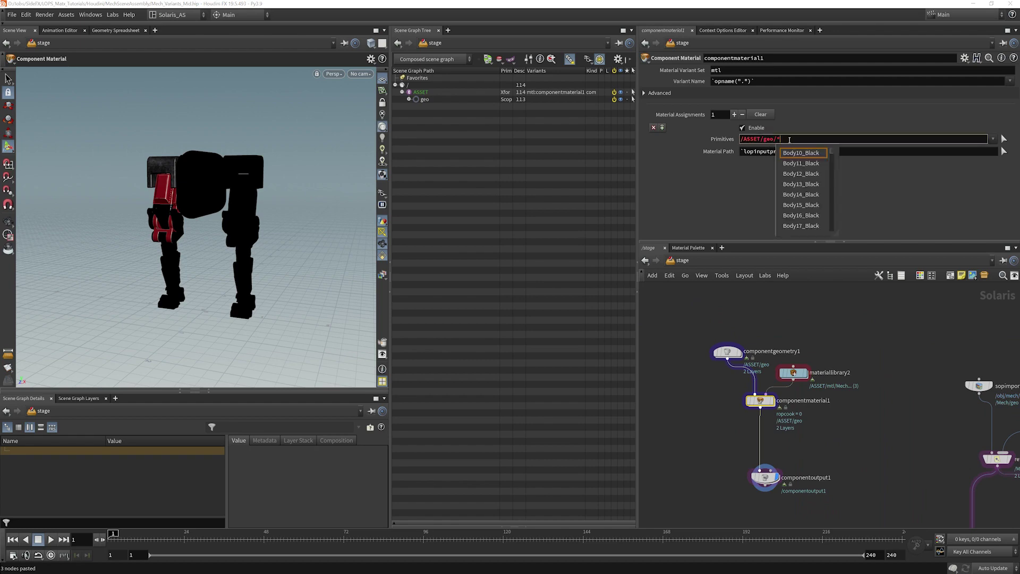
text(*)
key(Return)
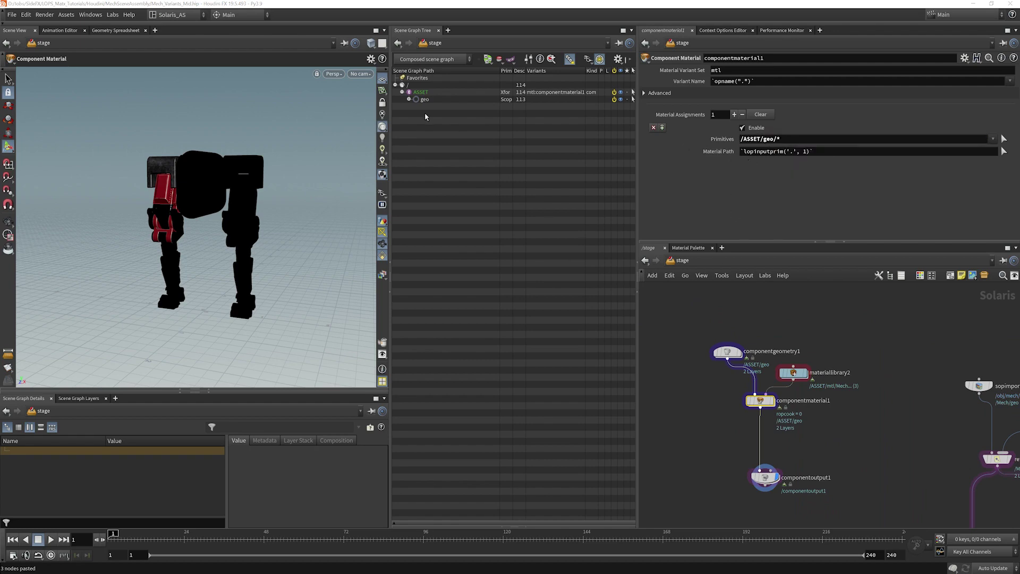
click(409, 100)
click(409, 100)
drag(761, 404, 759, 411)
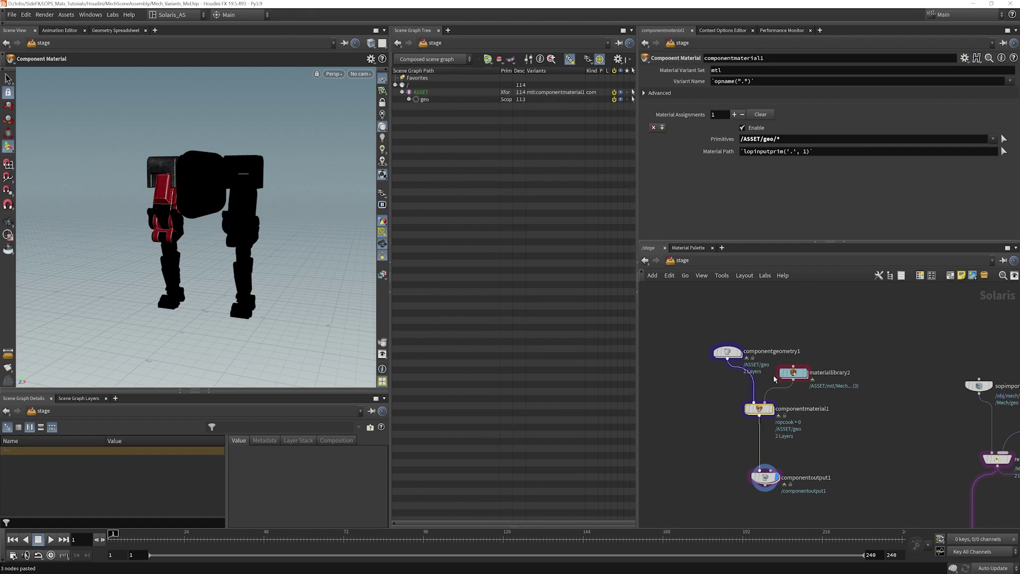
- Copy the Mech material's path from materiallibrary2's scene graph and paste it as componentmaterial1's material path, /ASSET/mtl/Mech
drag(838, 350, 795, 383)
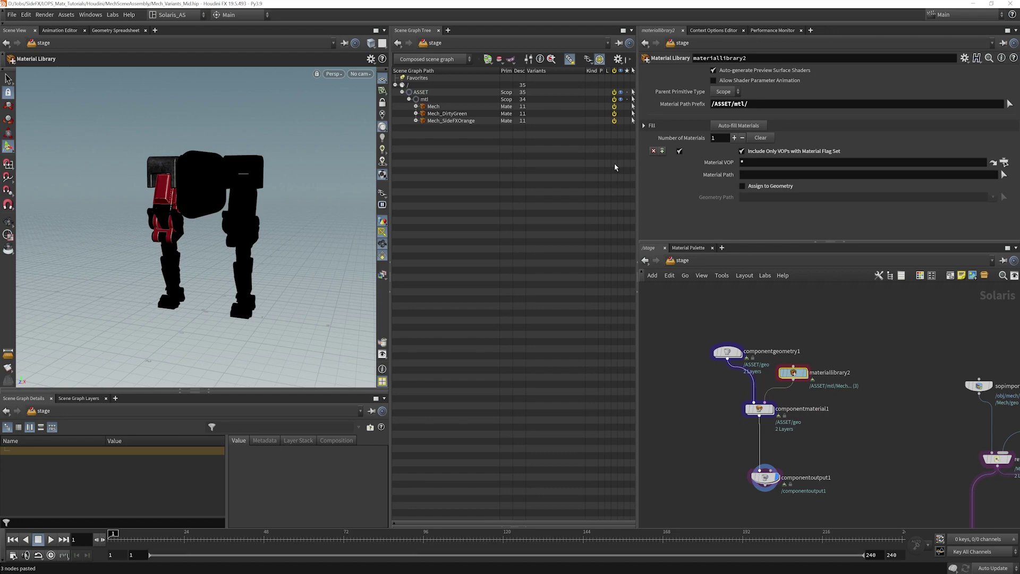
right_click(434, 108)
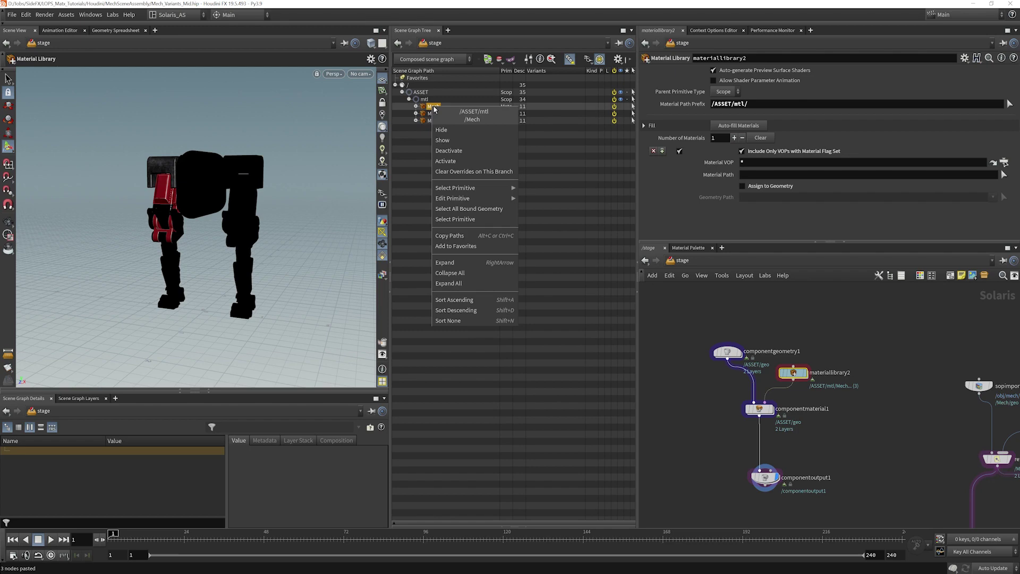
click(454, 236)
click(758, 409)
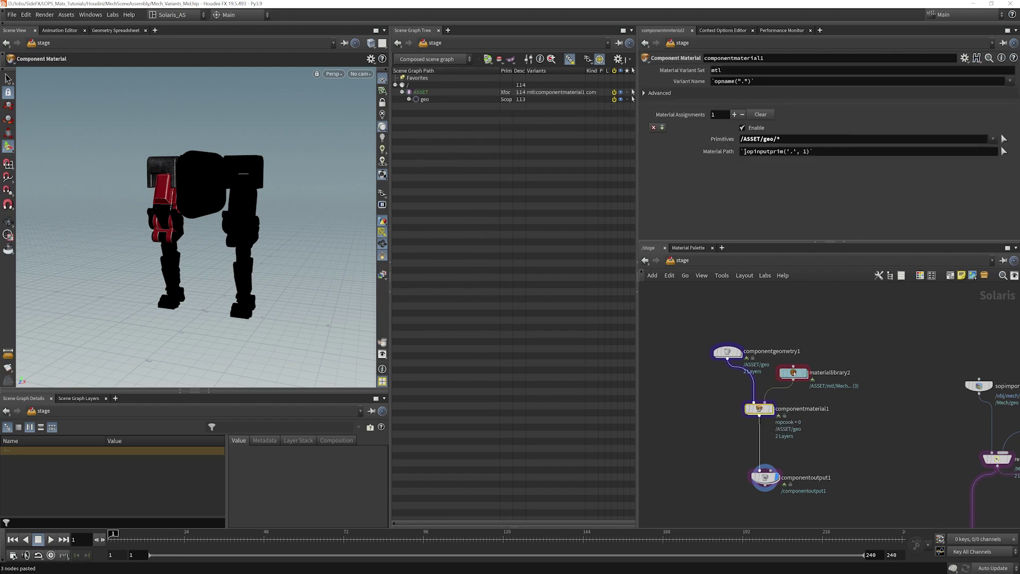
right_click(779, 154)
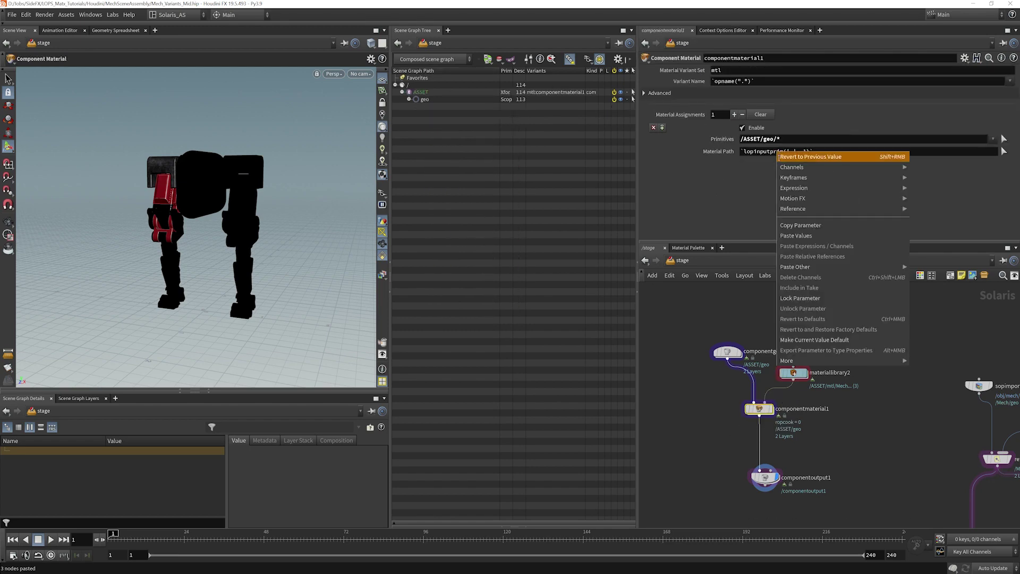
click(821, 237)
click(734, 436)
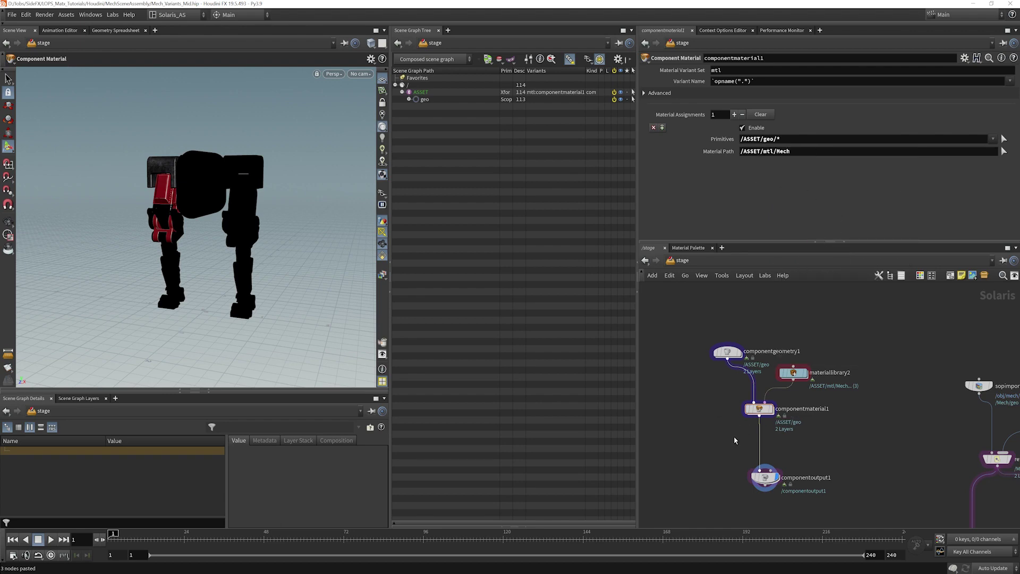
- Display componentmaterial1's result, inspect its geo primitive in the scene graph, and return the display to componentoutput1
middle_drag(789, 437, 770, 416)
drag(749, 460, 743, 468)
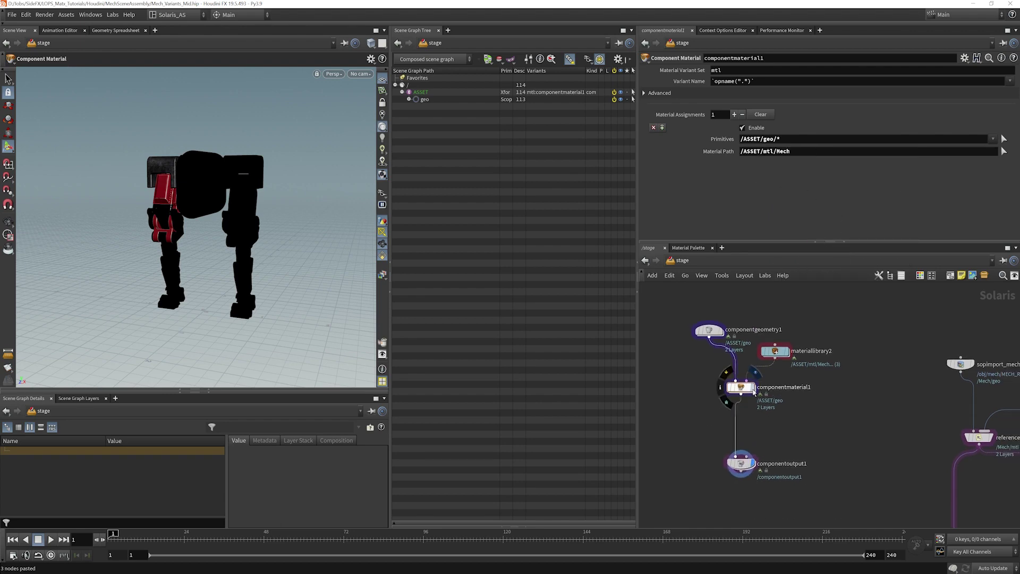
click(752, 387)
click(741, 390)
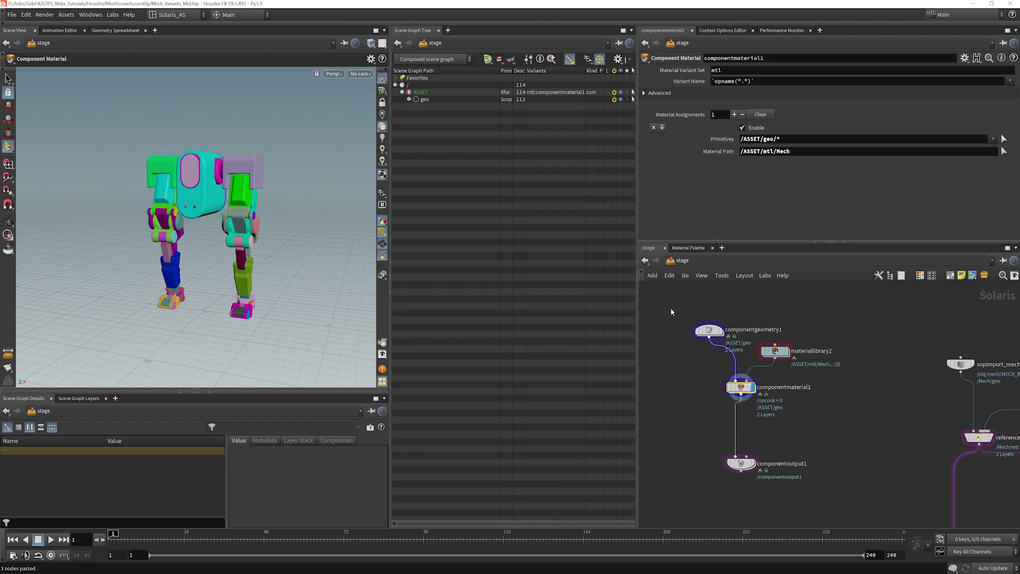
drag(740, 387, 740, 395)
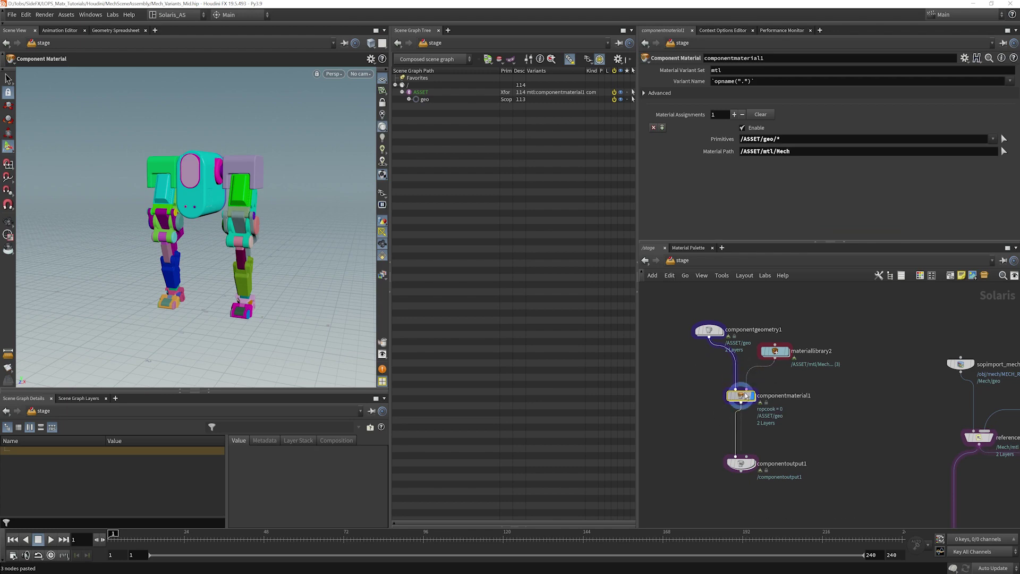
click(409, 100)
click(410, 100)
middle_drag(798, 417, 800, 411)
click(766, 439)
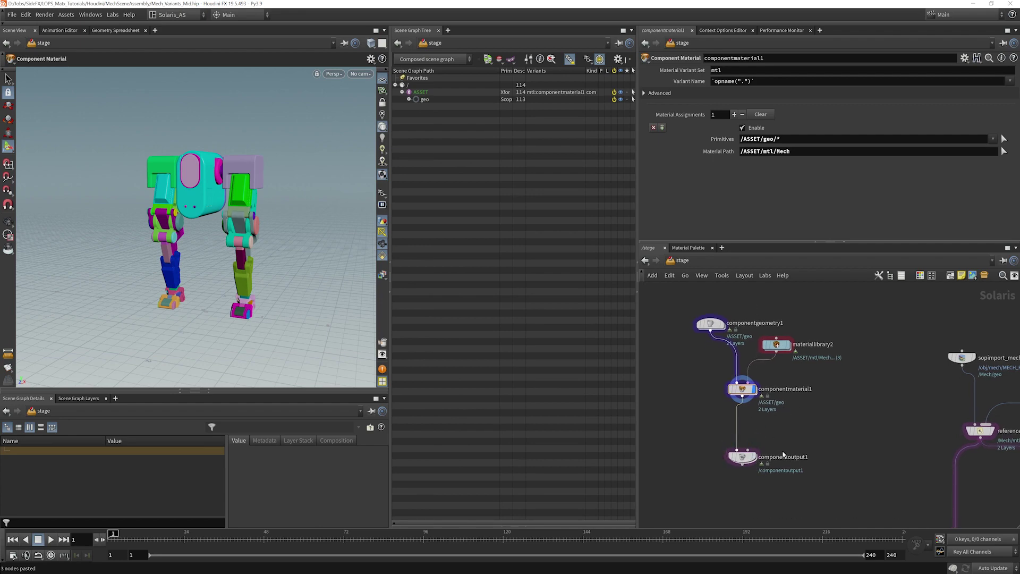
click(754, 458)
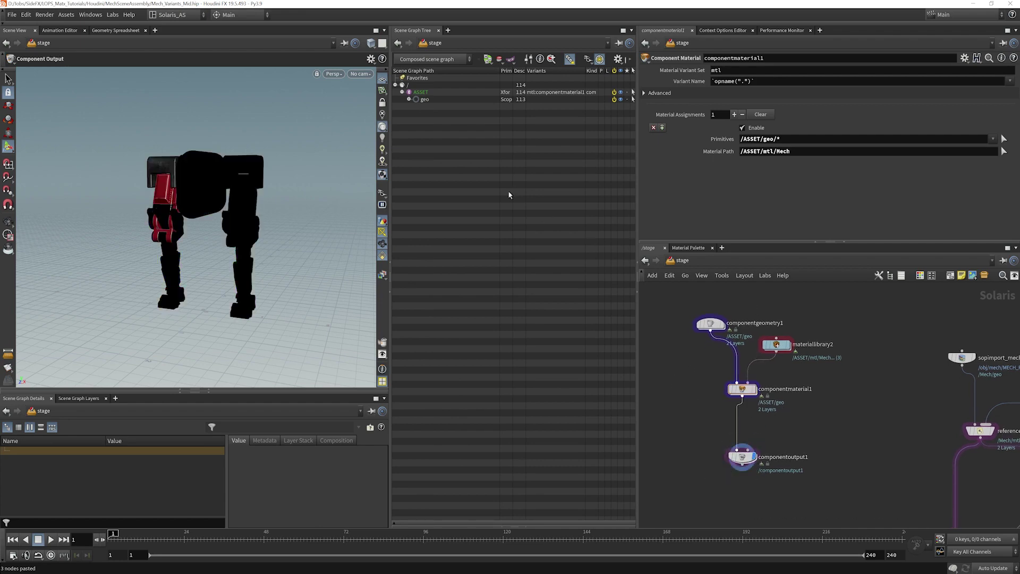
click(740, 458)
middle_drag(699, 406, 699, 410)
- Set componentmaterial1's variant name to Red
click(742, 393)
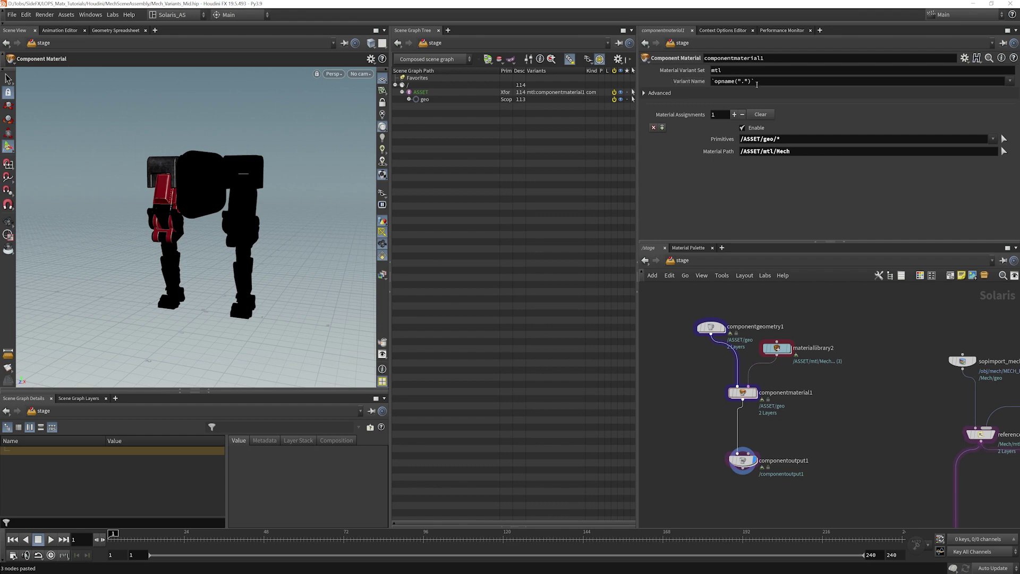
click(714, 81)
text(Red)
key(Return)
- Move componentoutput1 further down and duplicate componentmaterial1
middle_drag(724, 429, 719, 407)
drag(737, 437, 741, 469)
drag(717, 395, 770, 357)
middle_drag(761, 396, 762, 390)
key(ctrl+c)
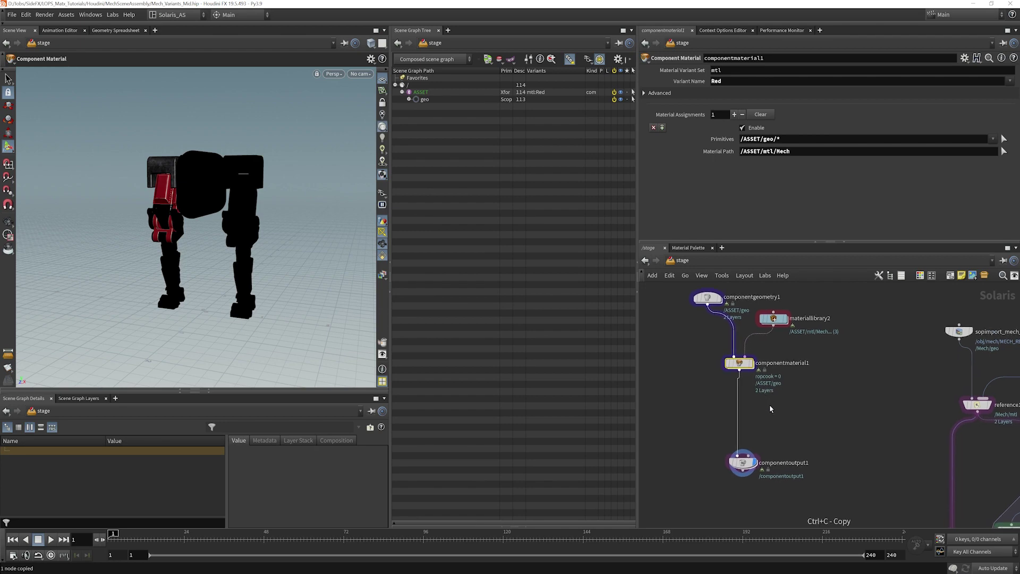
key(ctrl+v)
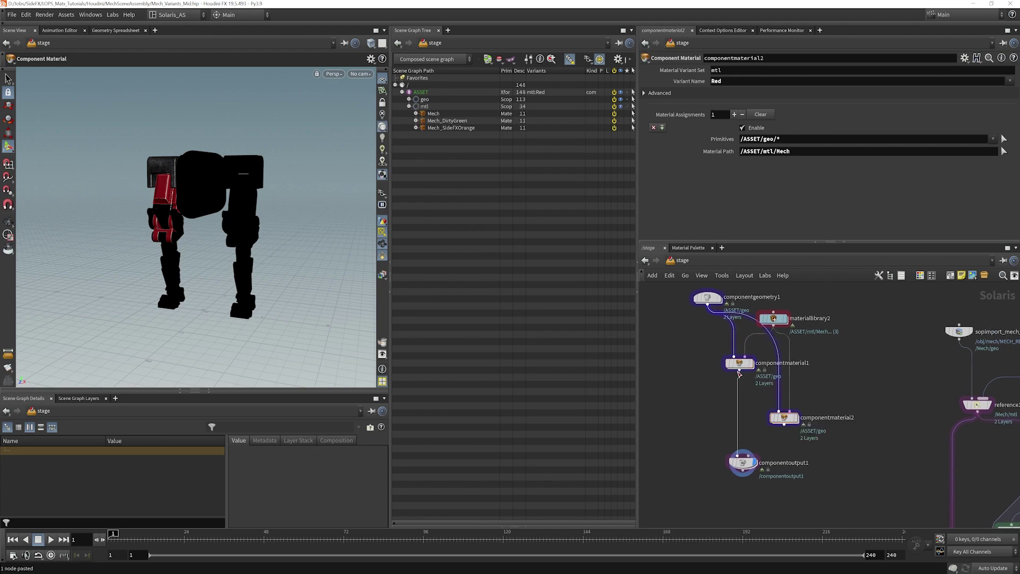
- Chain componentmaterial2 between componentmaterial1 and componentoutput1, cutting its direct connection from materiallibrary2
drag(739, 371, 779, 412)
key(y)
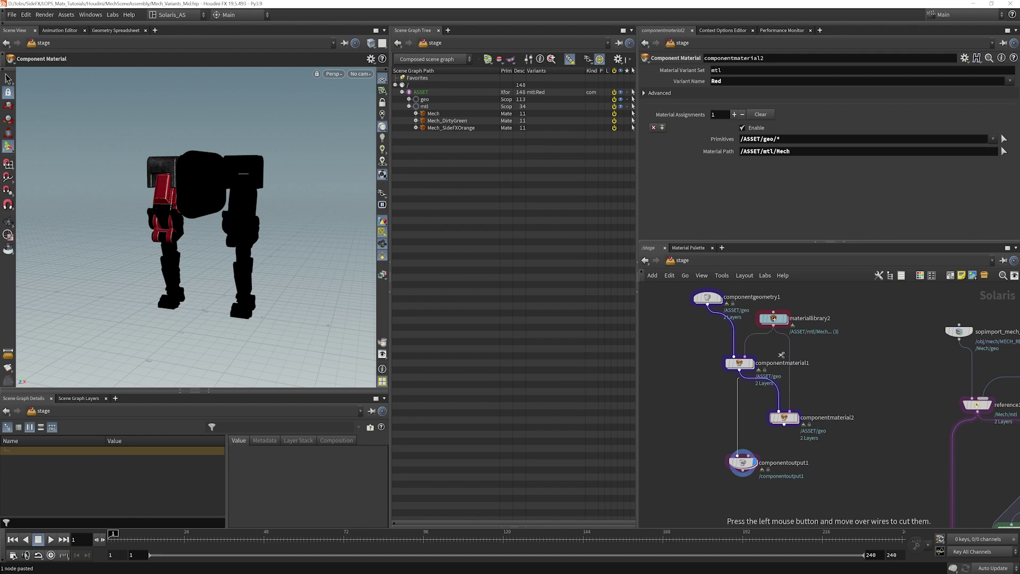
drag(781, 351, 790, 351)
mouse_move(785, 422)
mouse_down()
mouse_move(755, 425)
mouse_move(746, 411)
mouse_move(768, 387)
mouse_move(739, 408)
mouse_up()
mouse_move(740, 409)
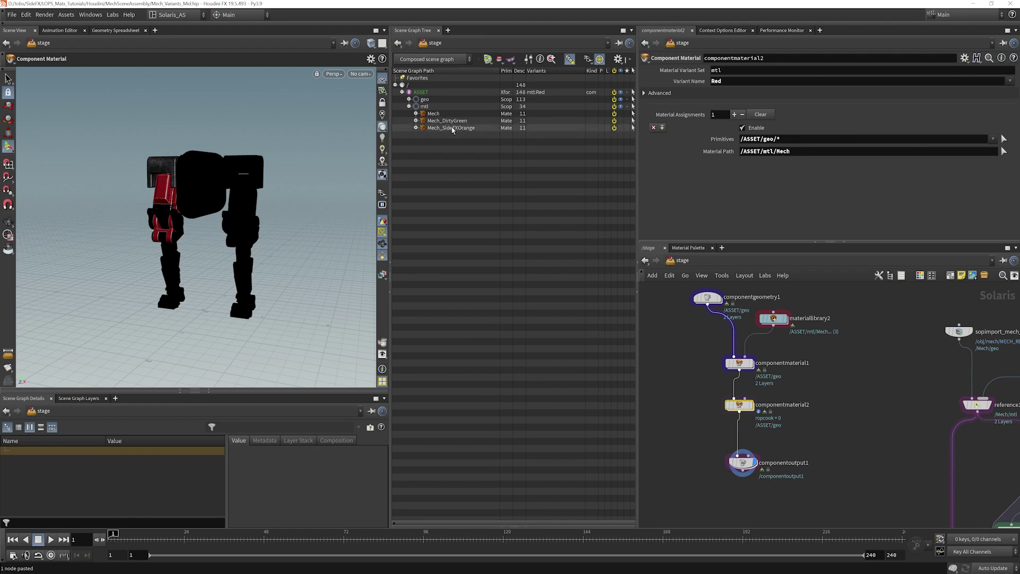
- Set componentmaterial2's material path to /ASSET/mtl/Mech_DirtyGreen and its variant name to DirtyGreen
drag(458, 124, 798, 154)
click(732, 85)
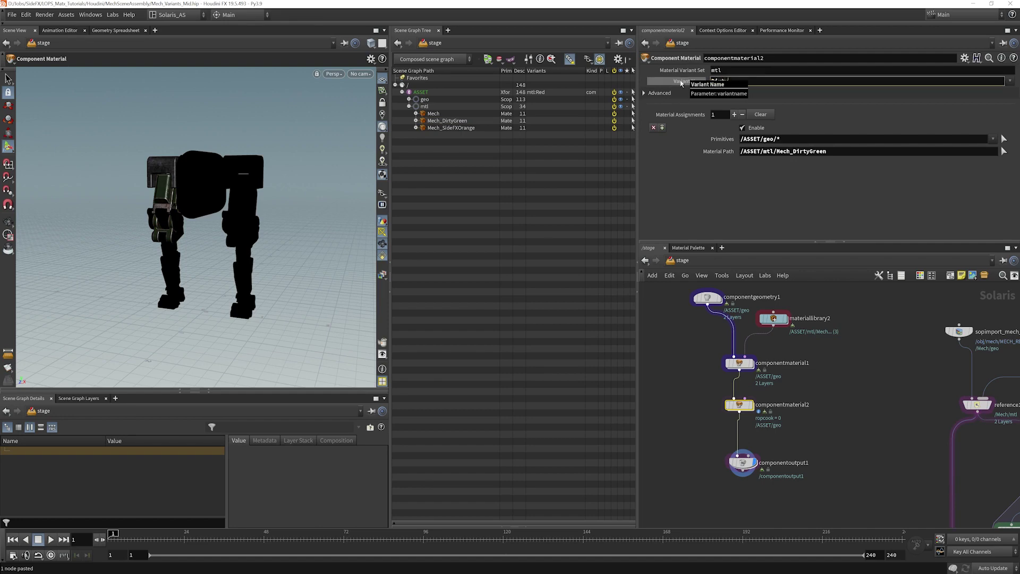
text(DirtyGreen)
key(Return)
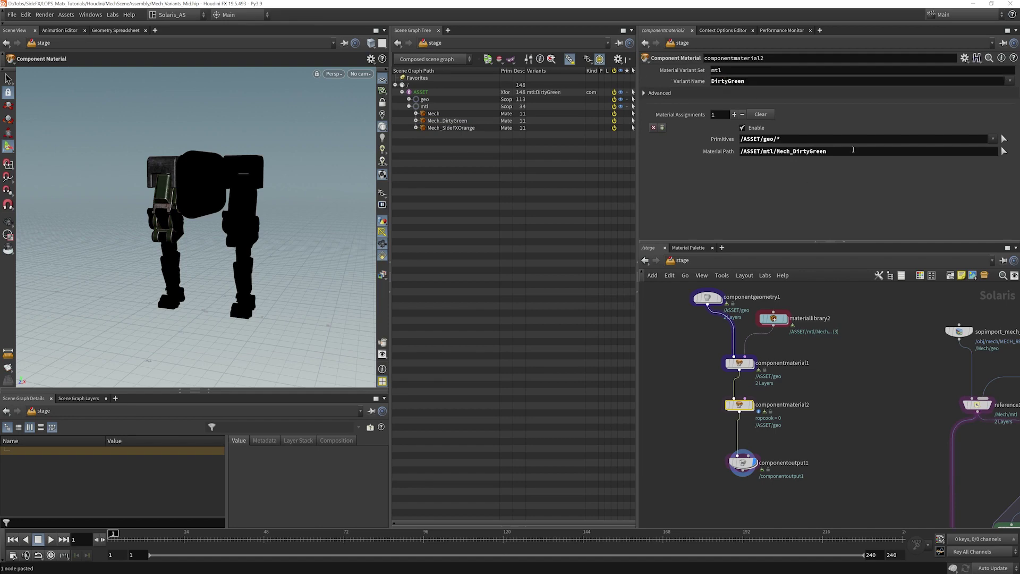
- Make more room above componentoutput1 and duplicate componentmaterial2, wiring the original's output into the copy
middle_drag(807, 426, 814, 375)
drag(752, 416, 753, 442)
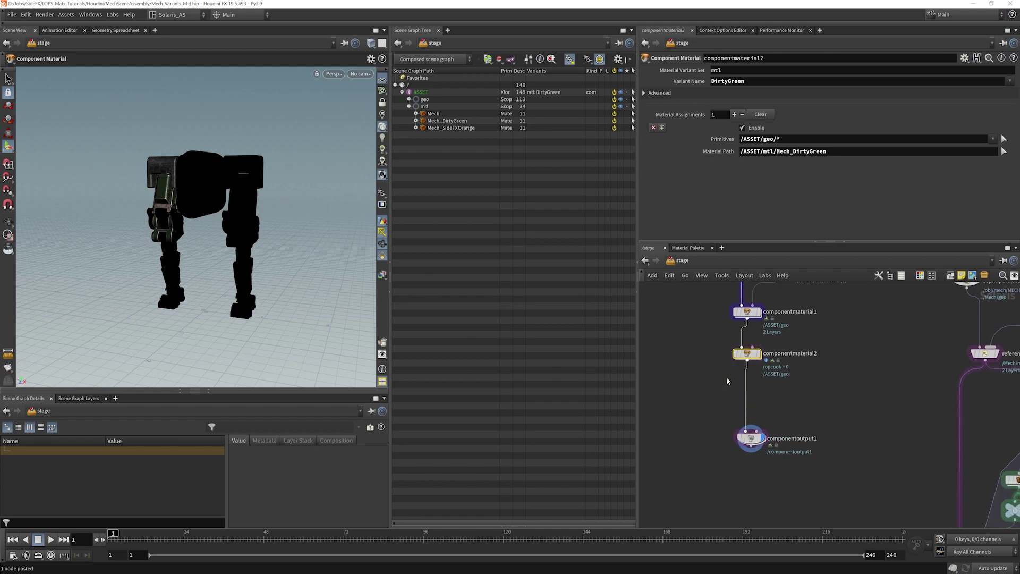
middle_drag(714, 395, 719, 393)
key(ctrl+c)
key(ctrl+v)
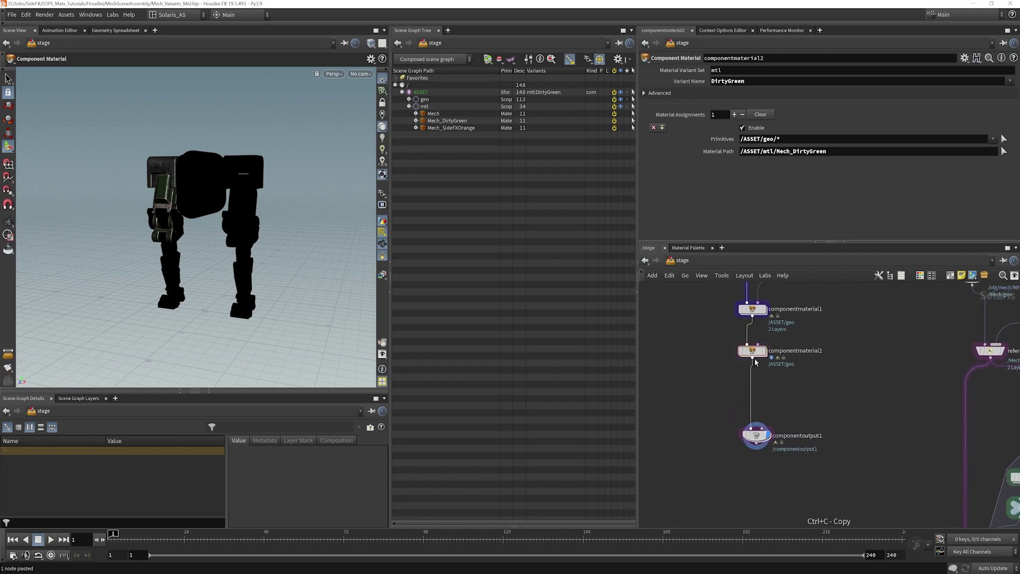
drag(753, 358, 708, 388)
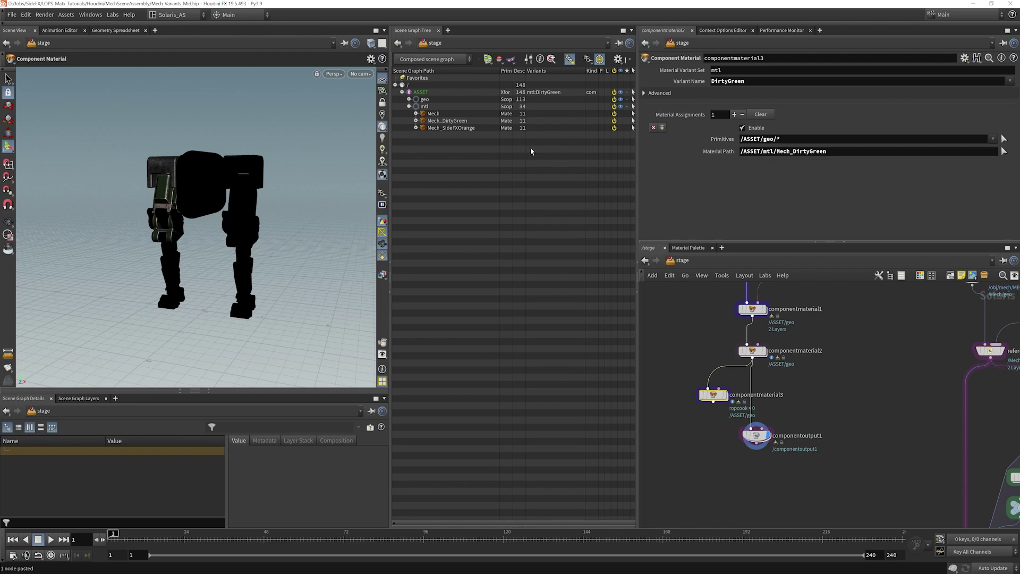
- Set componentmaterial3's material path to /ASSET/mtl/Mech_SideFXOrange and its variant name to SideFXOrange
drag(451, 127, 829, 151)
double_click(764, 83)
text(S)
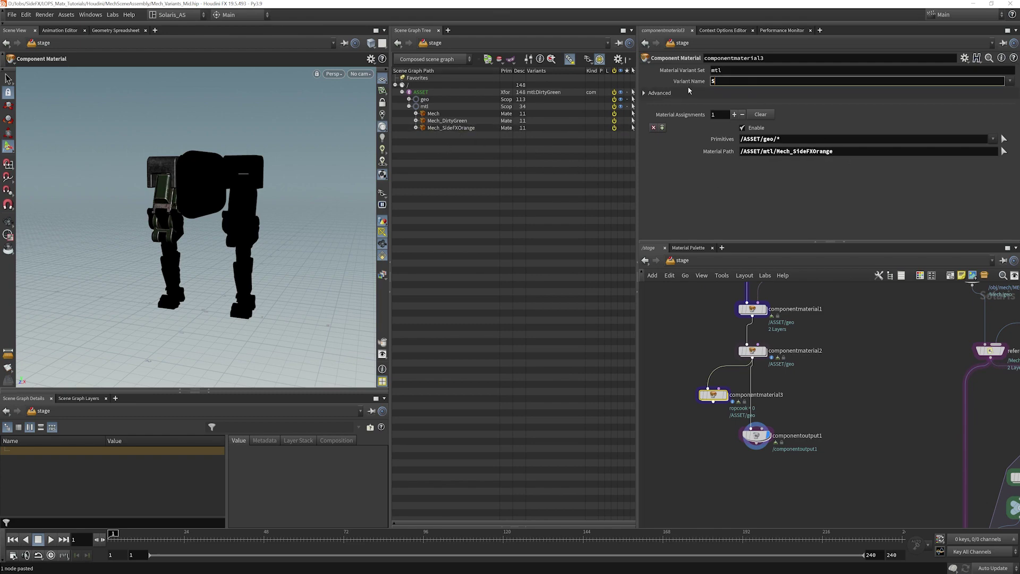
text(ideFXOrange)
key(Return)
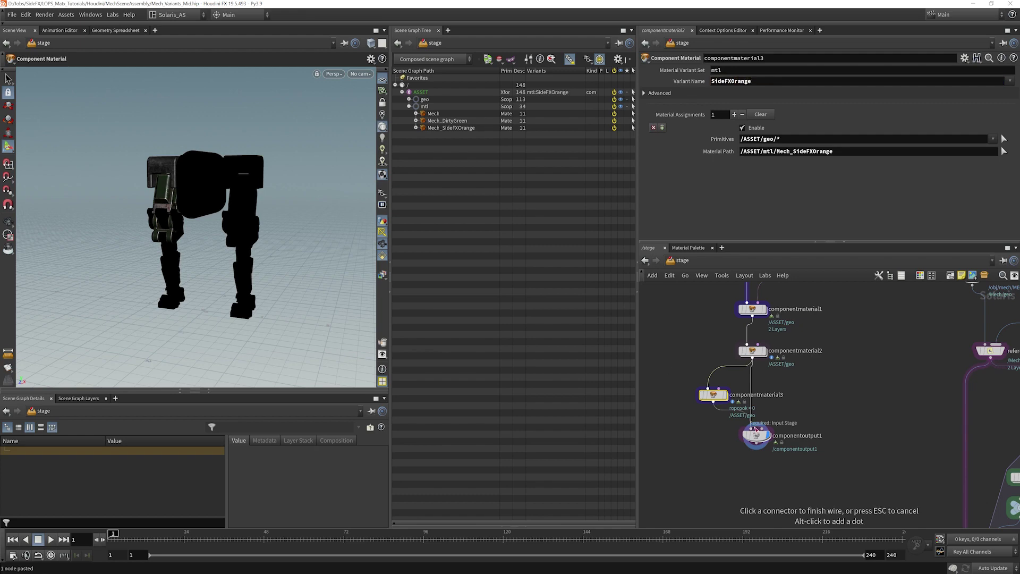
- Wire componentmaterial3 into componentoutput1 and line both nodes up below componentmaterial2
click(756, 427)
drag(713, 394, 749, 387)
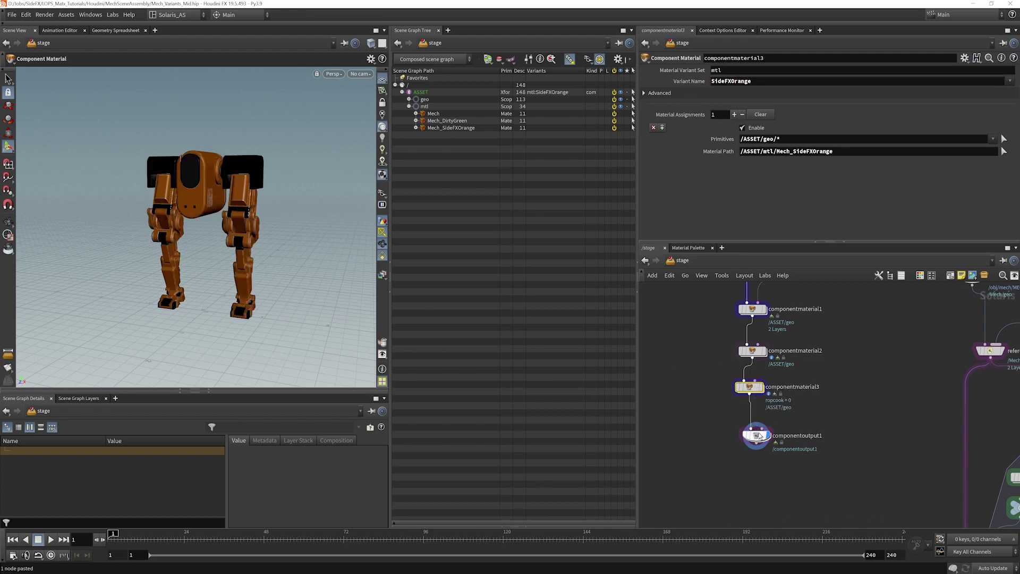
drag(759, 435, 755, 423)
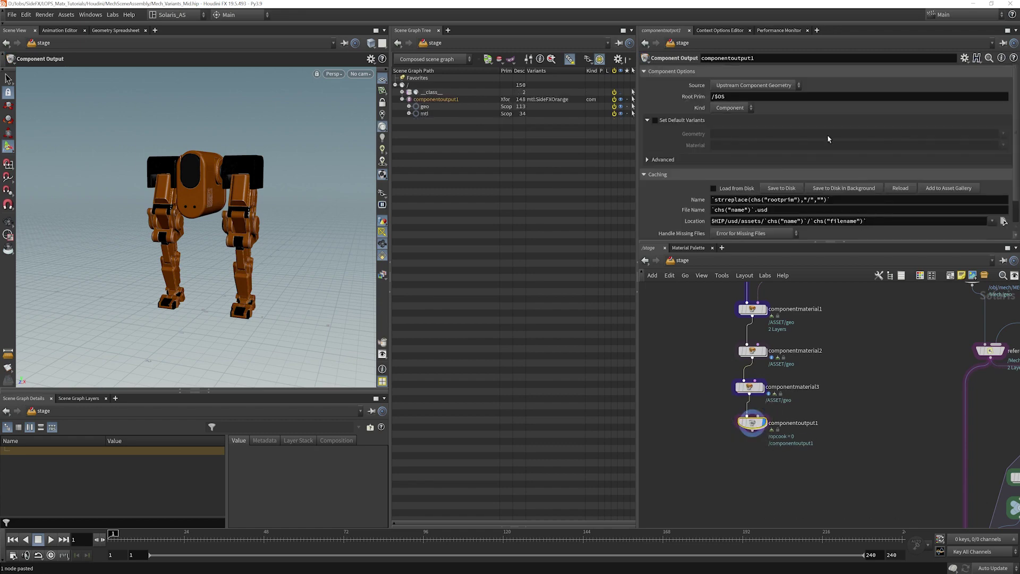
- Enable default variants on componentoutput1 and set the default material variant to Red
click(660, 122)
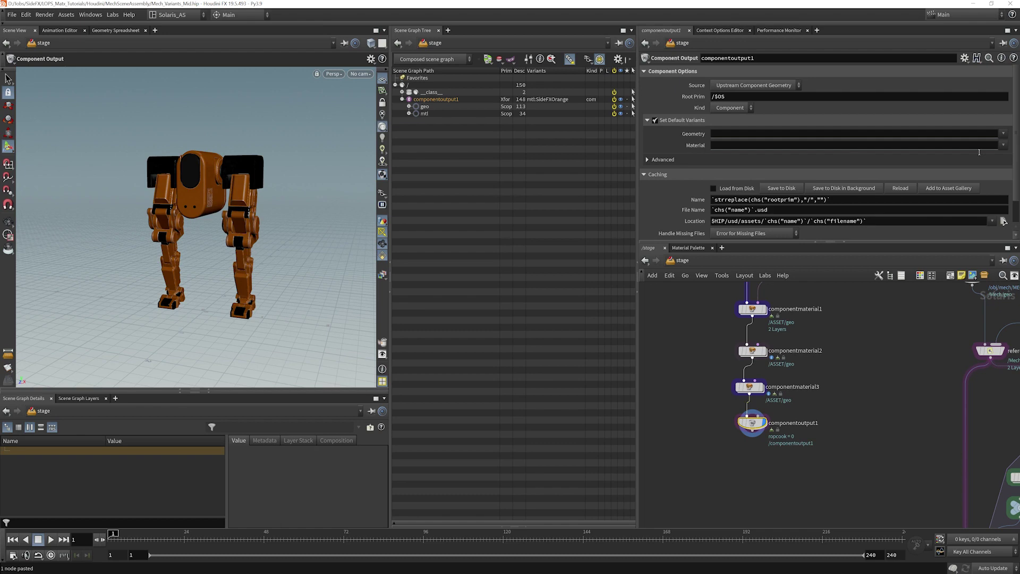
click(1003, 145)
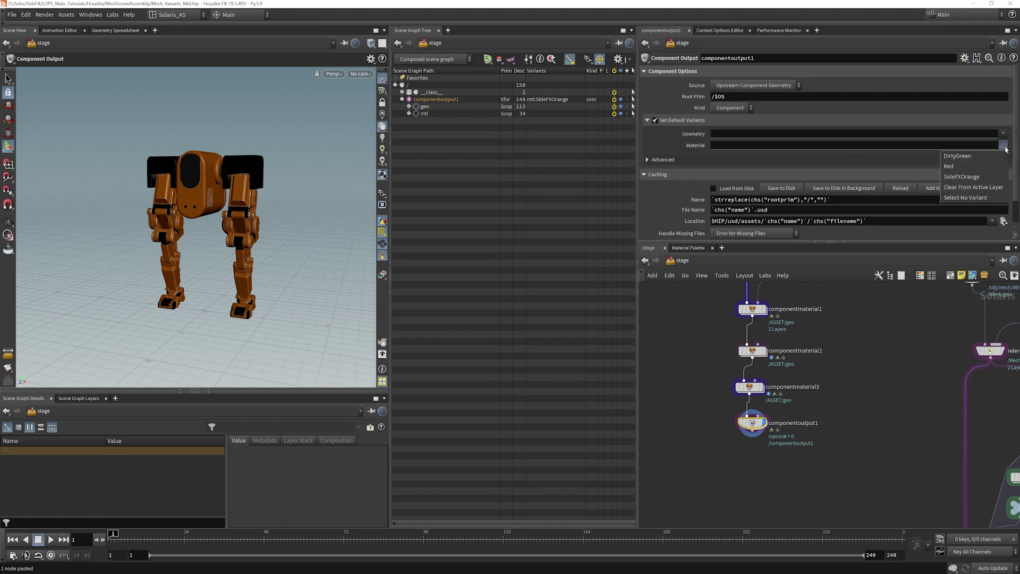
click(952, 166)
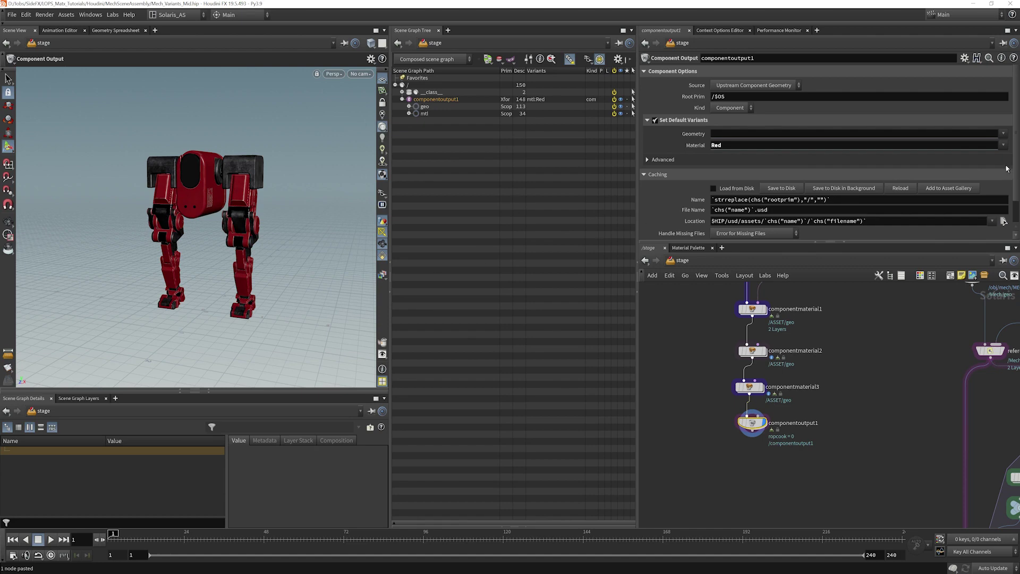
- Try DirtyGreen and SideFXOrange as the default material variant, and set it back to Red
click(1003, 145)
click(951, 155)
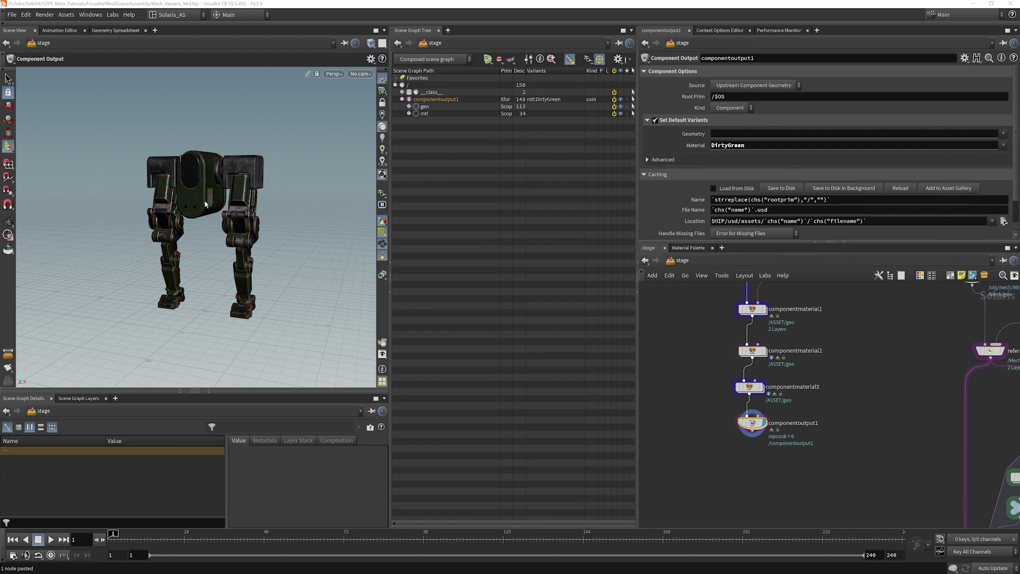
click(1004, 146)
click(971, 178)
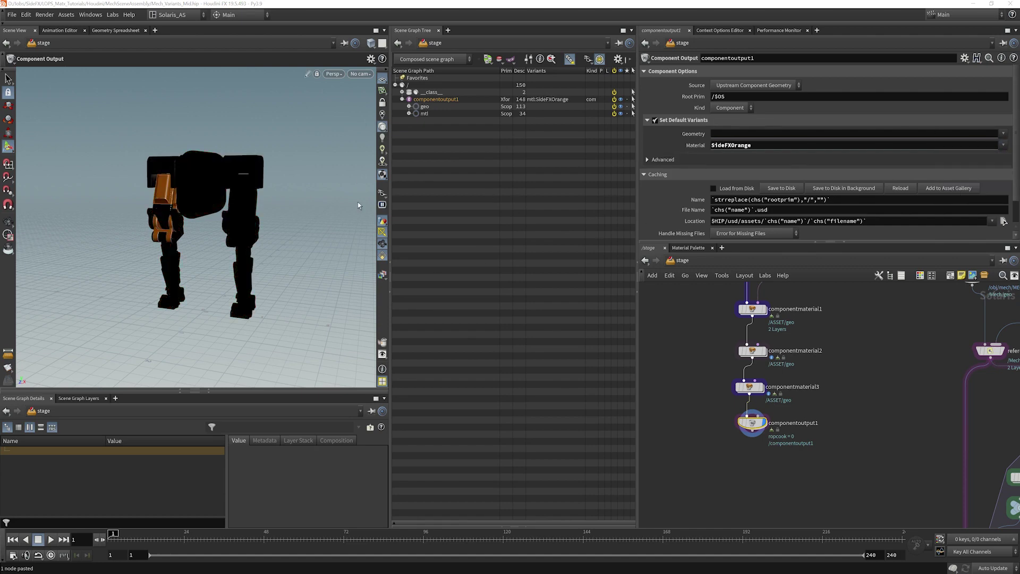
click(1003, 146)
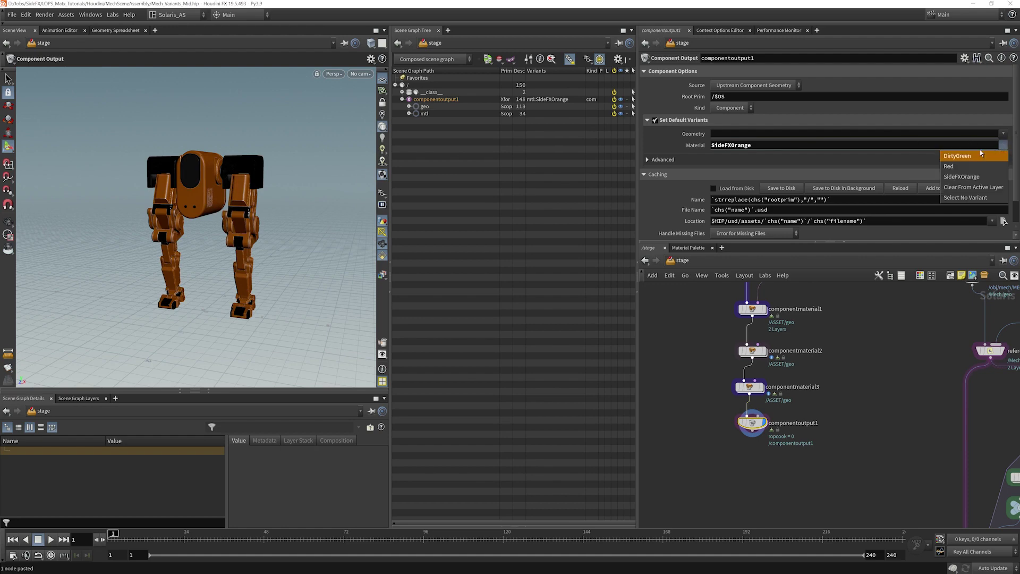
click(963, 169)
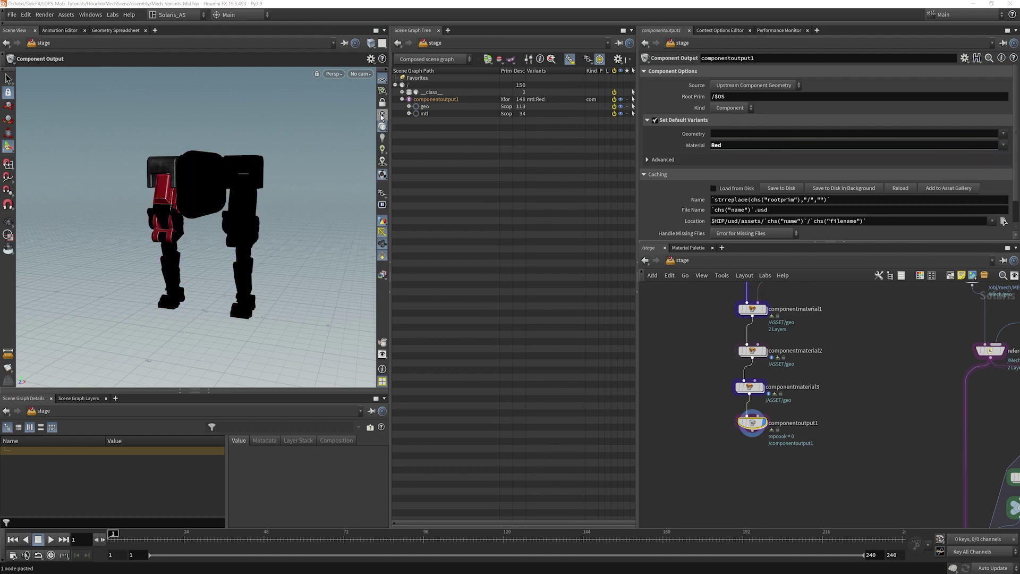
- Show componentoutput1's advanced options, set its root primitive to /Mech, and expand the geo scope in the scene graph
middle_drag(843, 410, 846, 406)
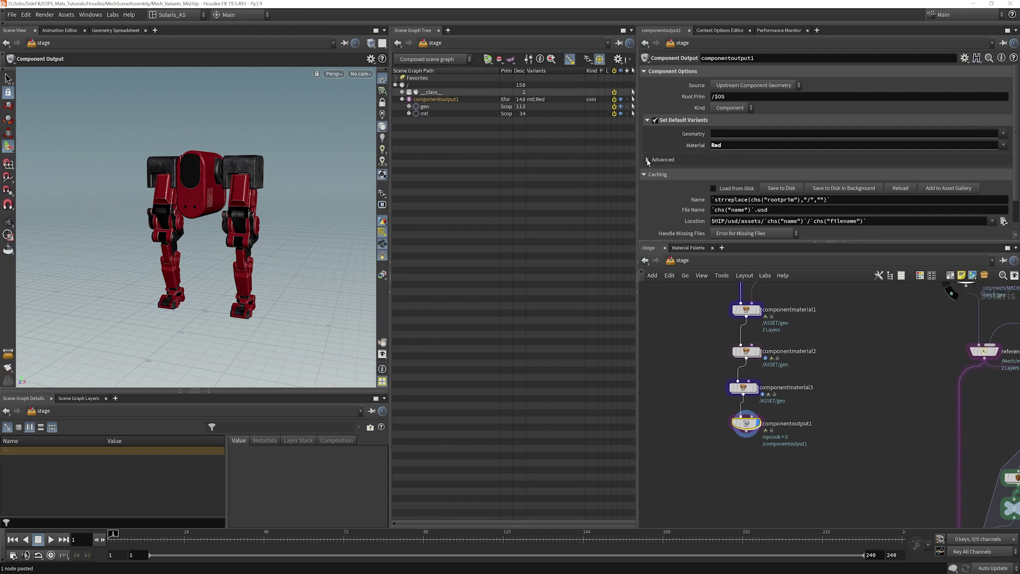
click(648, 160)
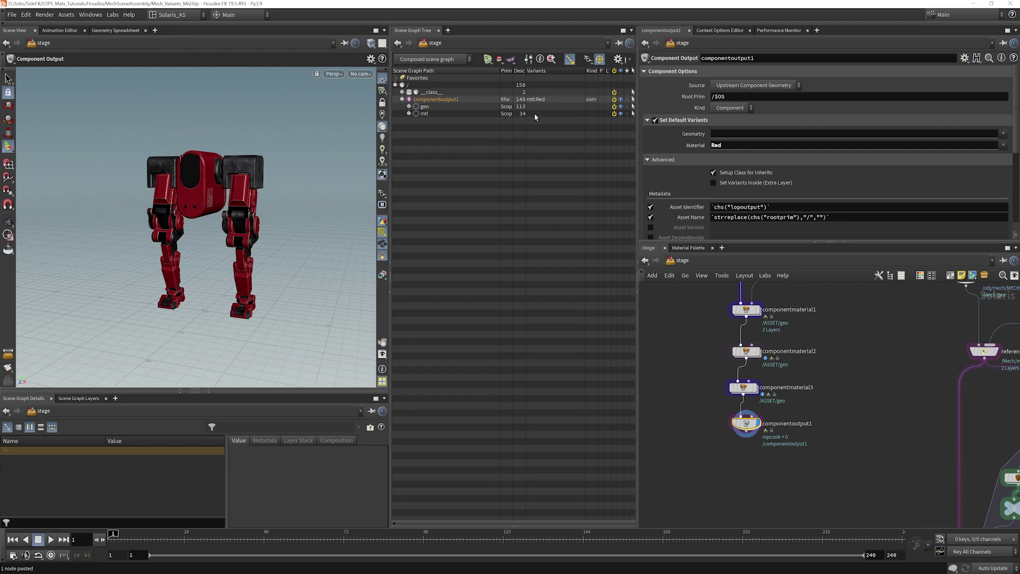
double_click(719, 97)
text(Mech)
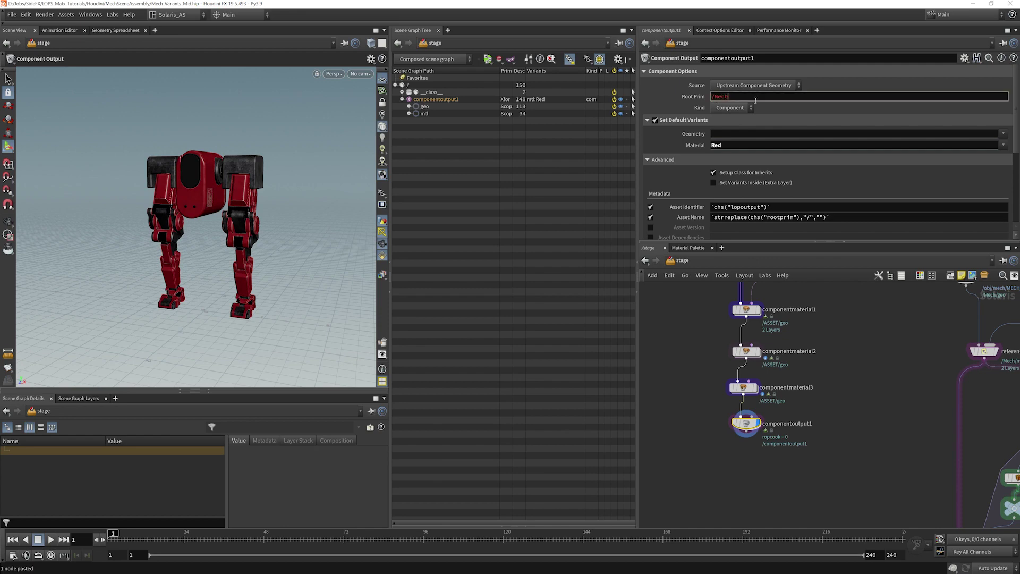
key(Return)
click(409, 106)
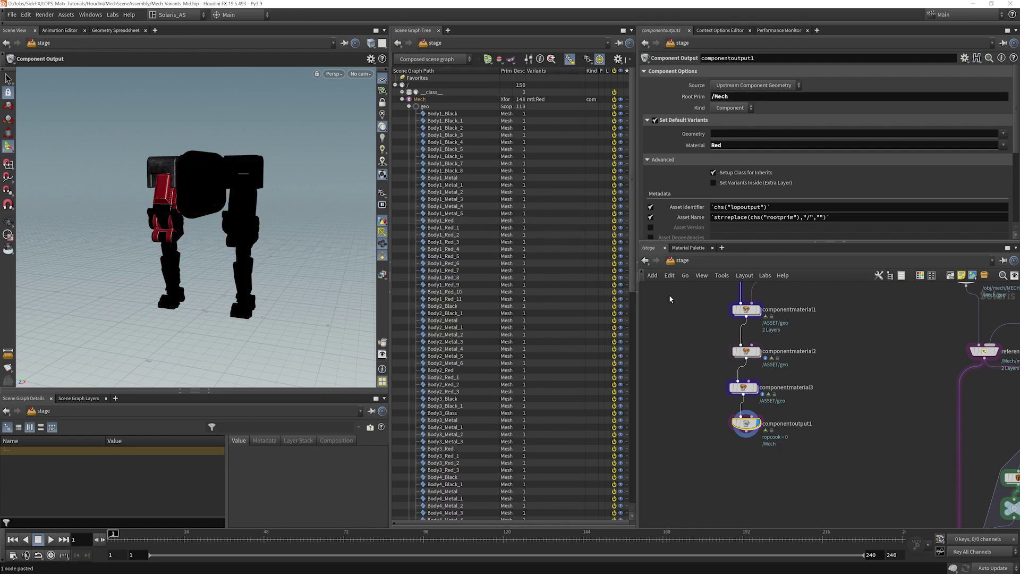
- Collapse the geo scope and turn off localizing external non-USD files in componentoutput1's export options
click(412, 108)
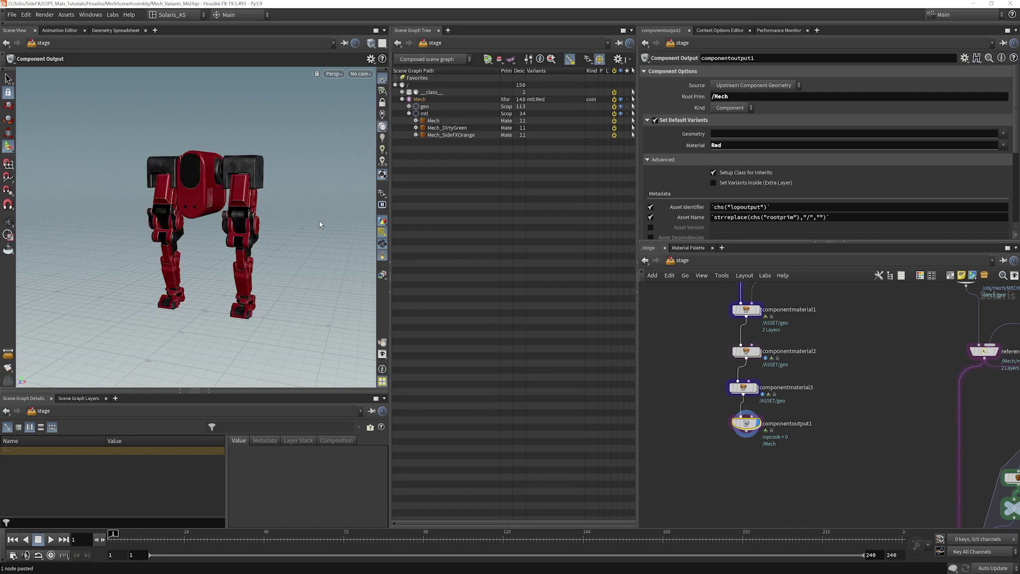
drag(1017, 129, 1007, 208)
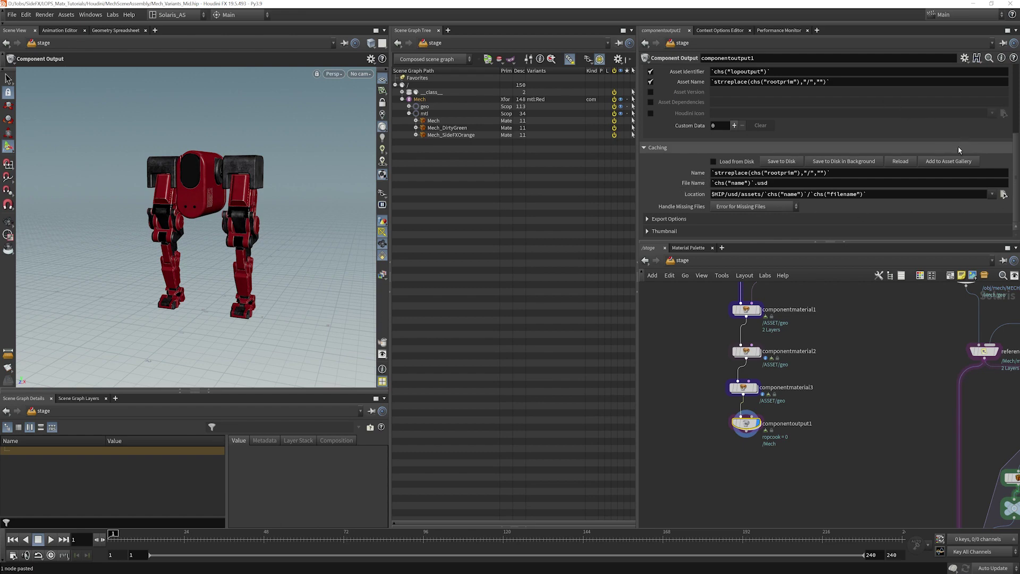
click(648, 220)
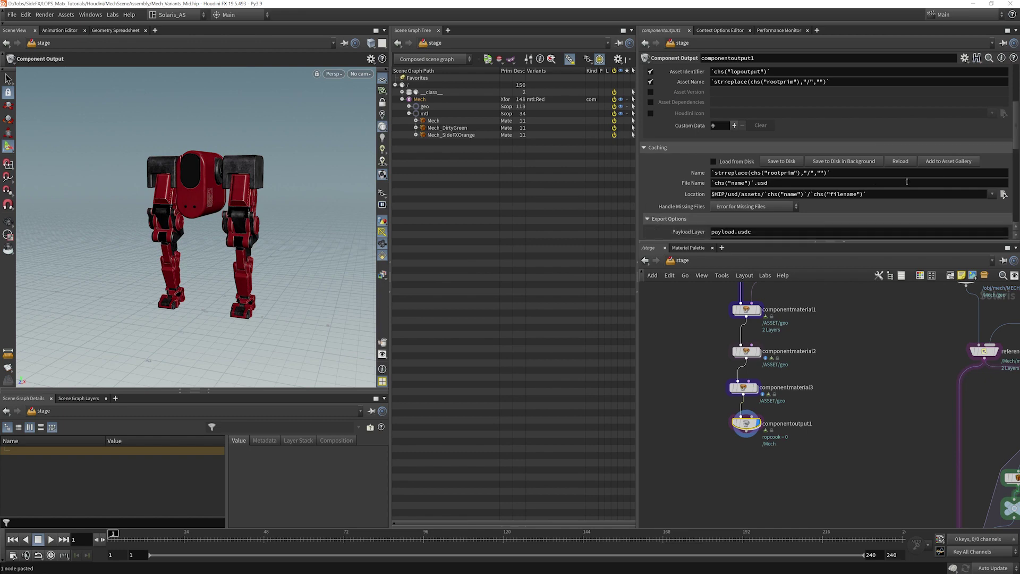
scroll(1017, 151, down, 3)
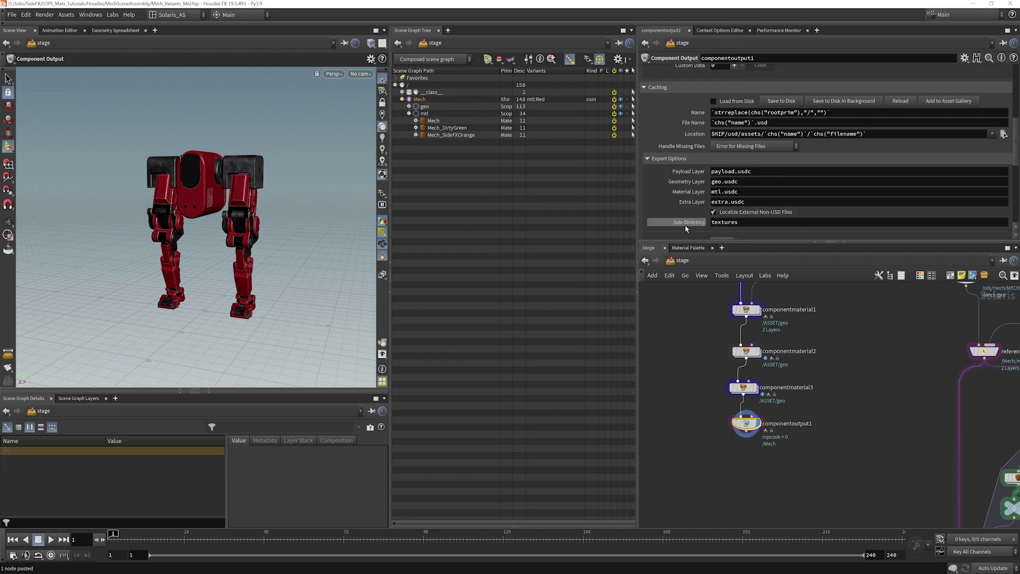
click(714, 212)
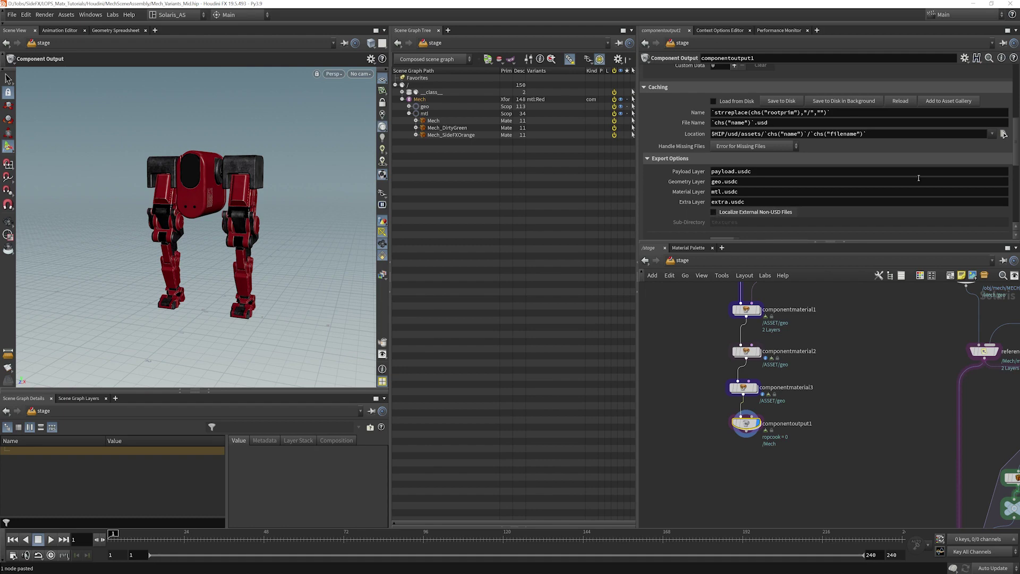
- Change the folder in componentoutput1's save location to $HIP/usd/componenetBuilderAssets, keeping the name and filename expressions
scroll(859, 169, up, 2)
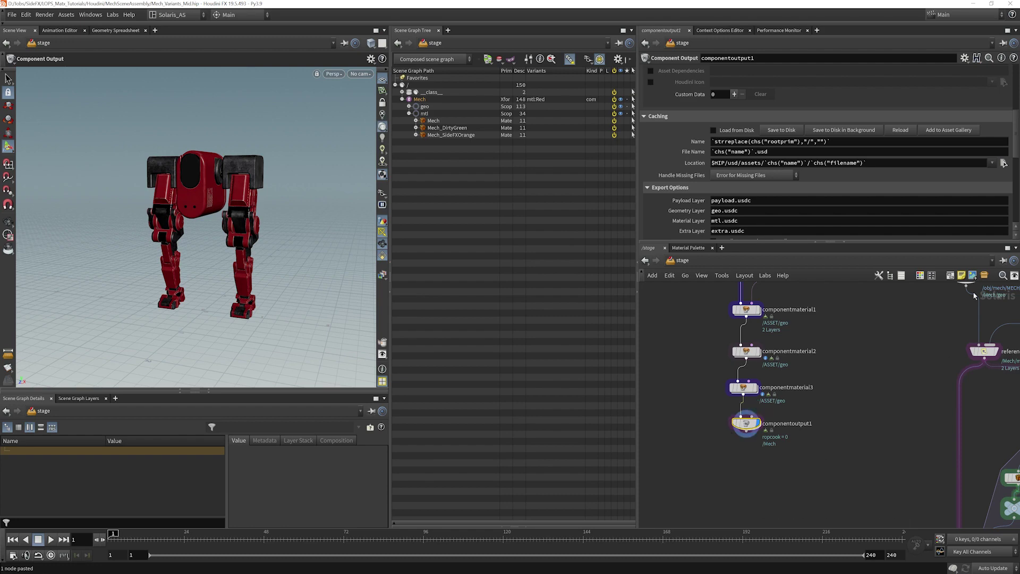
drag(727, 164, 763, 166)
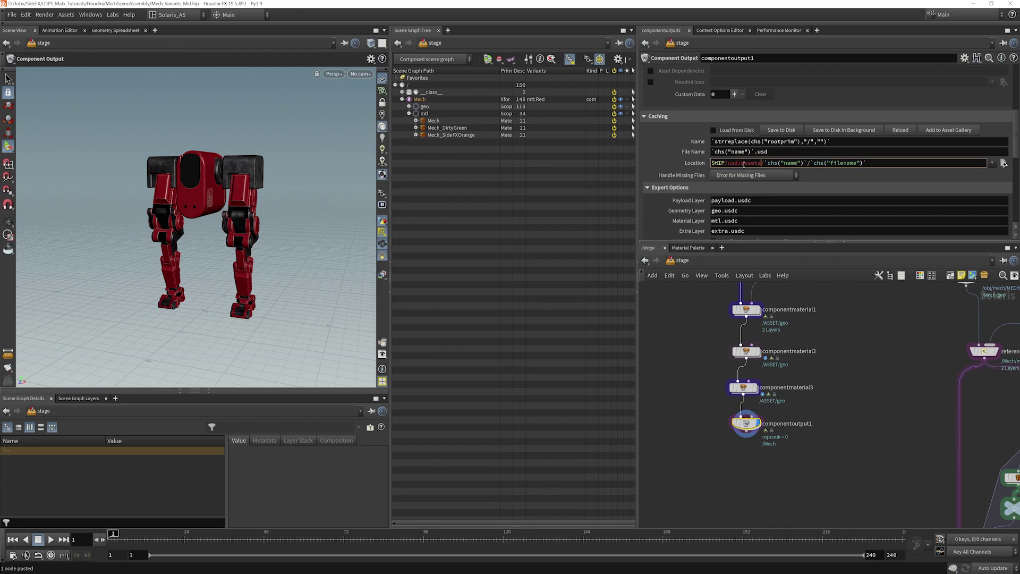
text(componenetBuilder)
key(Delete)
text(A)
key(Return)
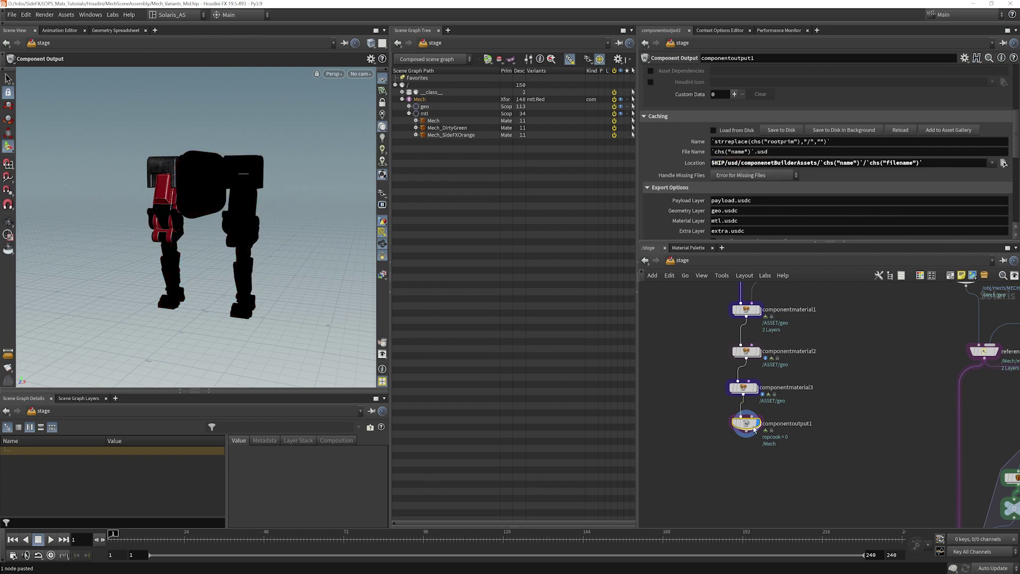
- Review componentoutput1's remaining parameters and save the component to disk
scroll(1016, 133, down, 5)
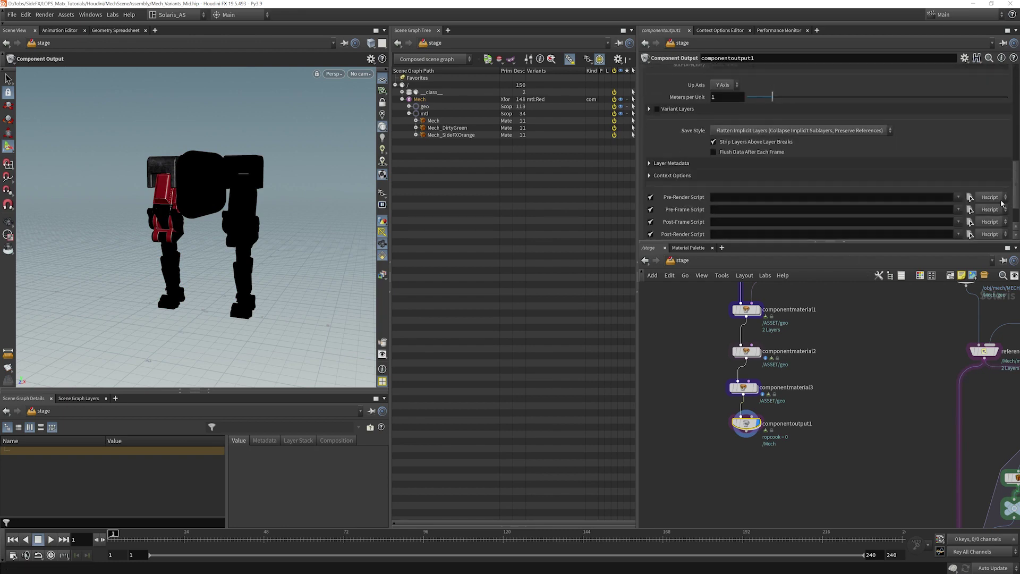
scroll(1016, 136, down, 3)
drag(1018, 137, 1015, 94)
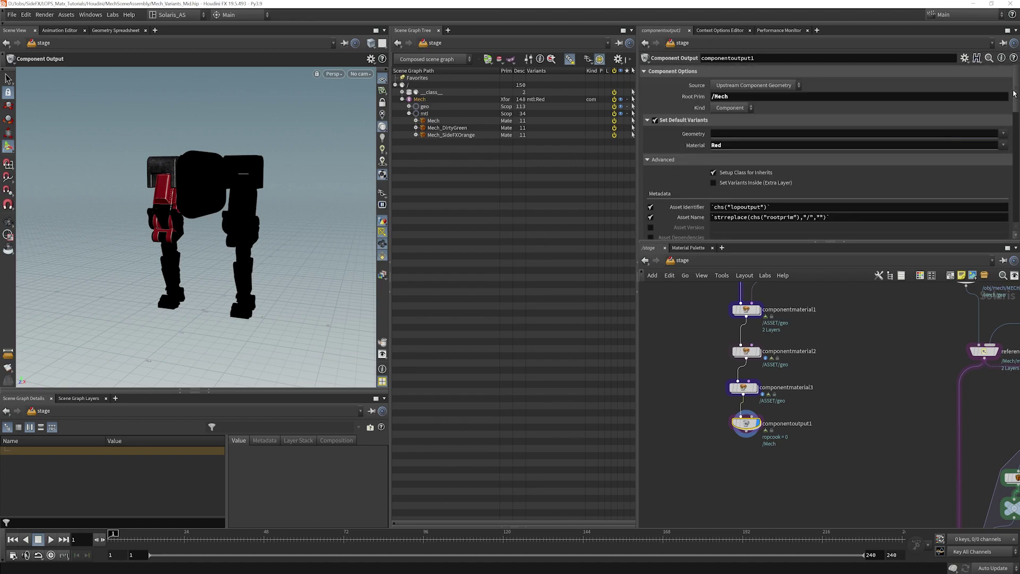
scroll(1001, 146, down, 3)
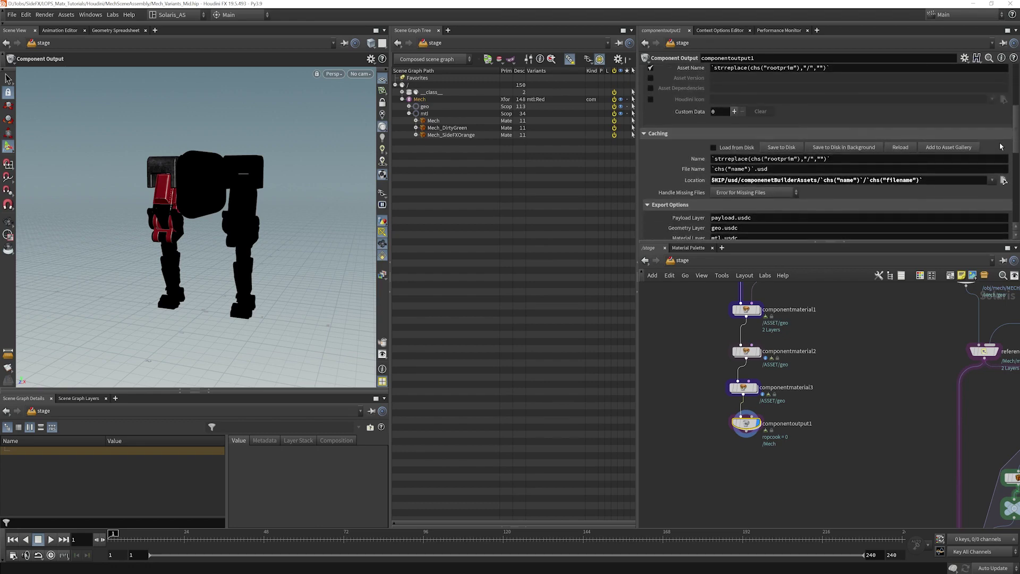
click(787, 149)
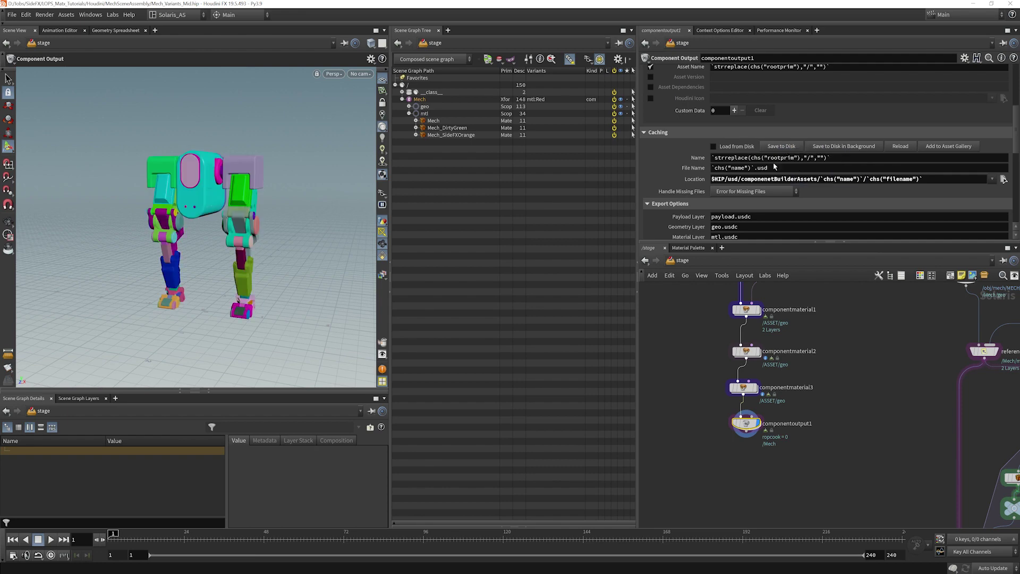
- Enable Load from Disk on componentoutput1 and nudge the node slightly down below componentmaterial3
middle_drag(863, 362, 861, 356)
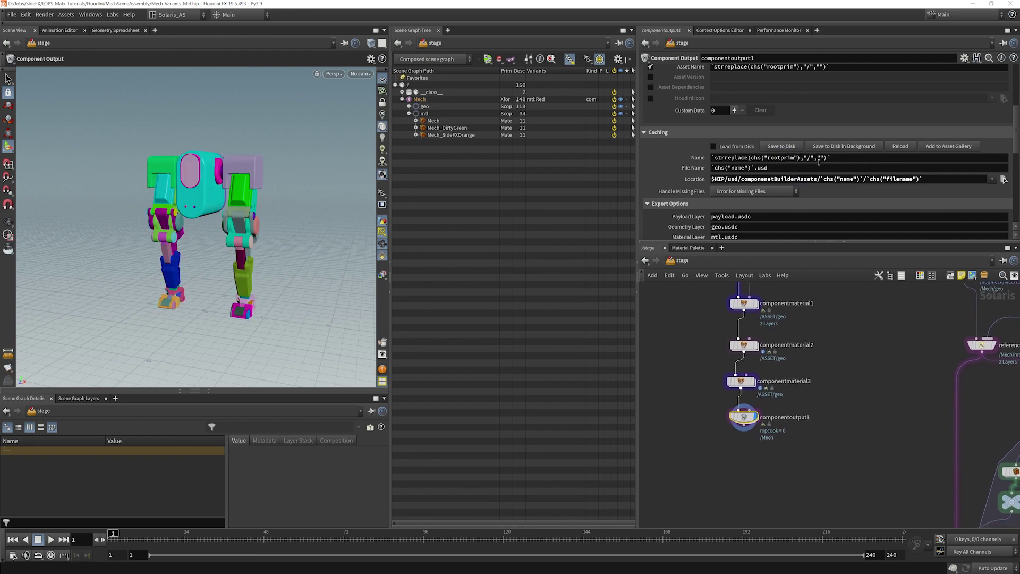
click(713, 146)
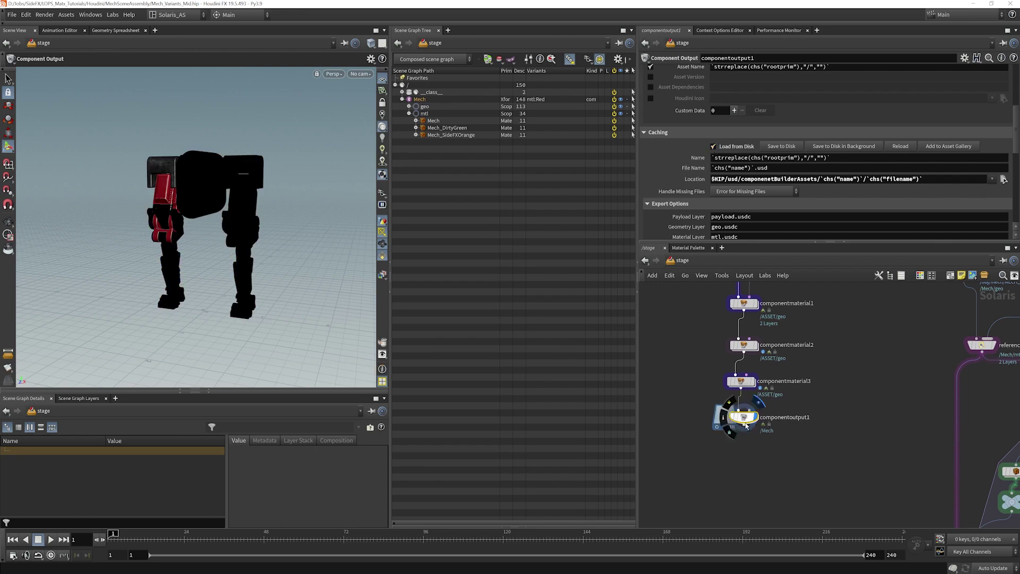
drag(723, 421, 723, 424)
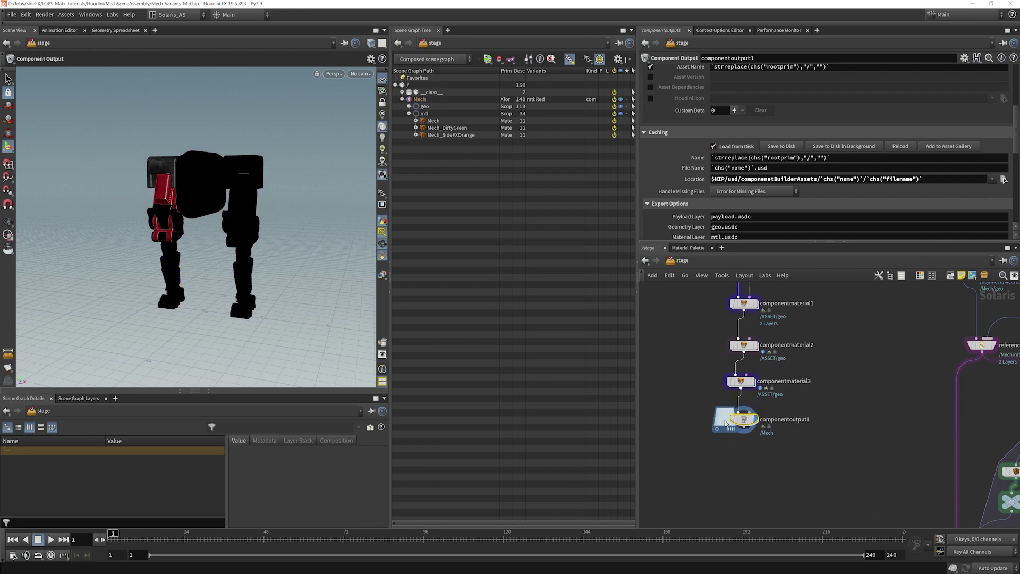
middle_drag(711, 397, 714, 391)
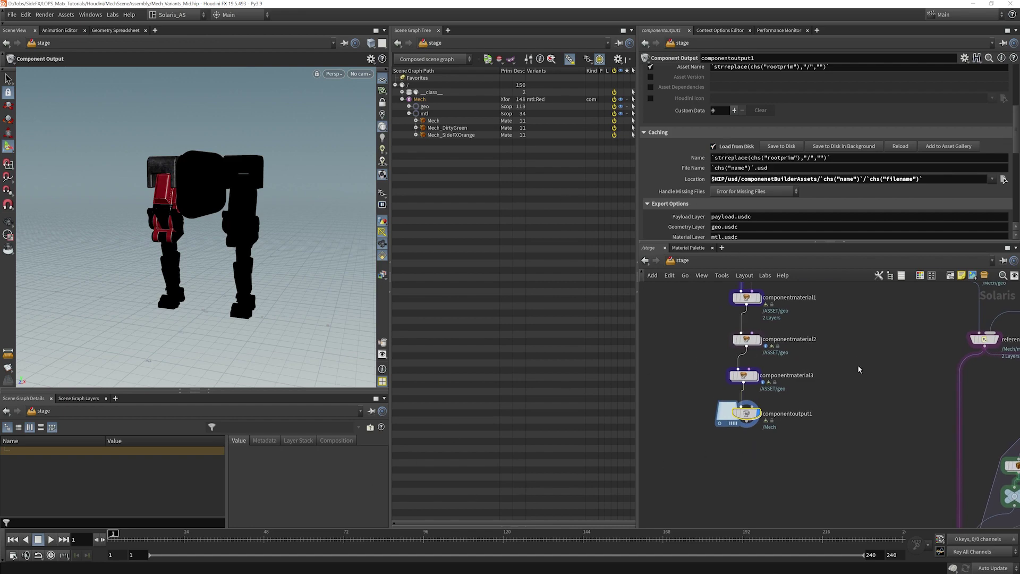
scroll(858, 364, down, 3)
scroll(760, 454, up, 3)
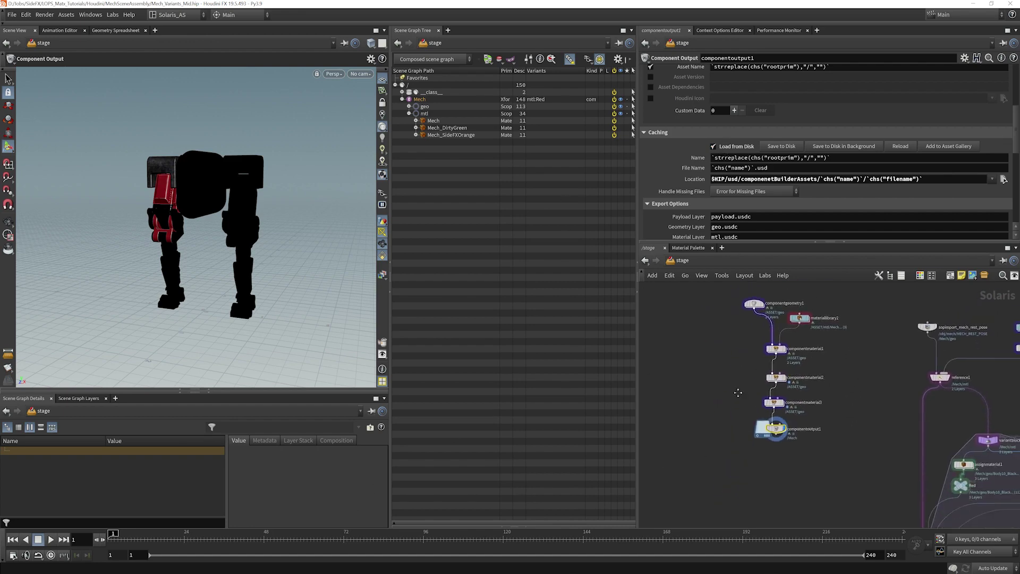
scroll(823, 435, down, 3)
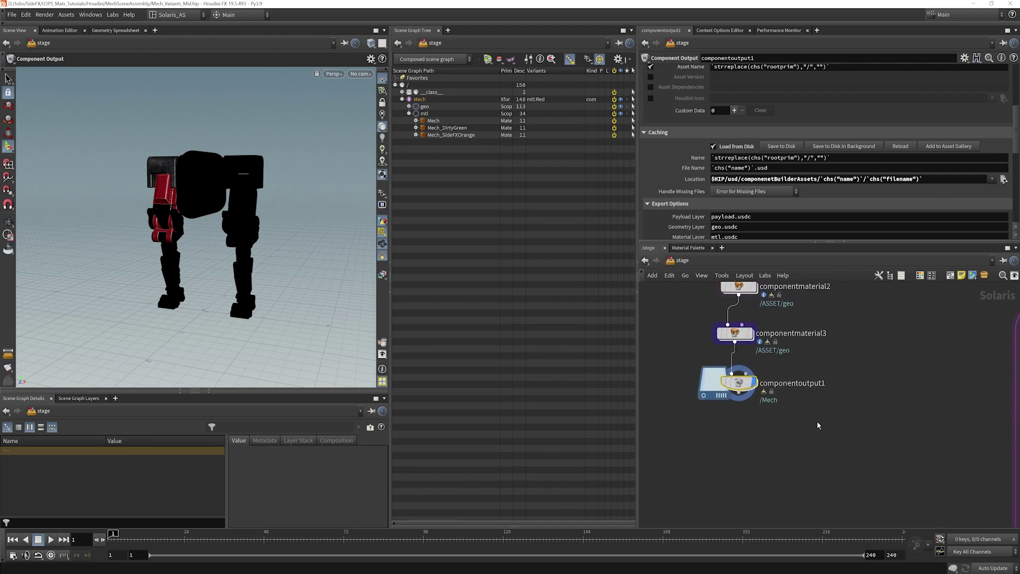
key(Tab)
text(ref)
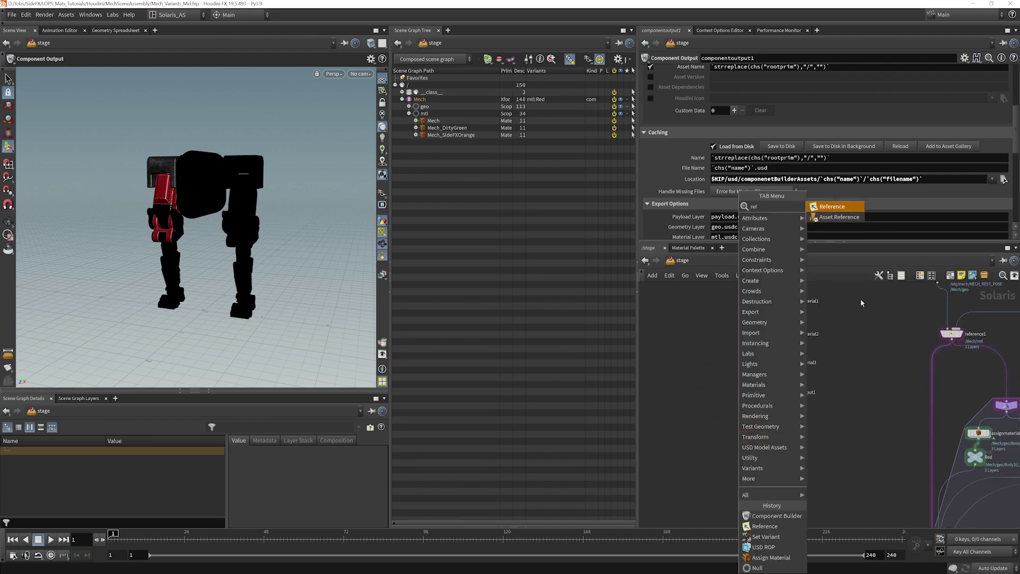
click(835, 212)
click(764, 433)
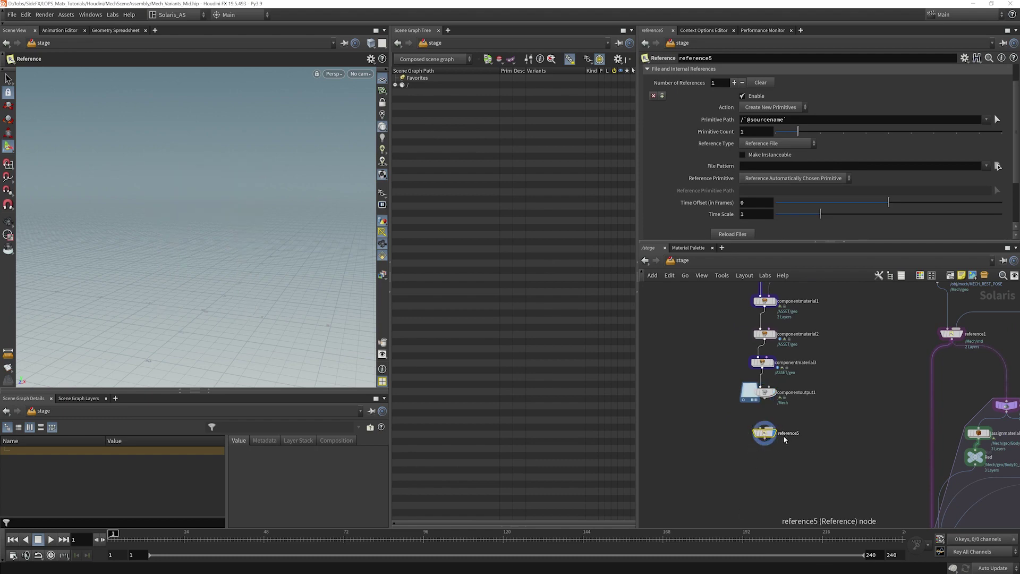
key(ctrl+z)
- Add an Asset Reference node in the empty space below componentoutput1
key(Tab)
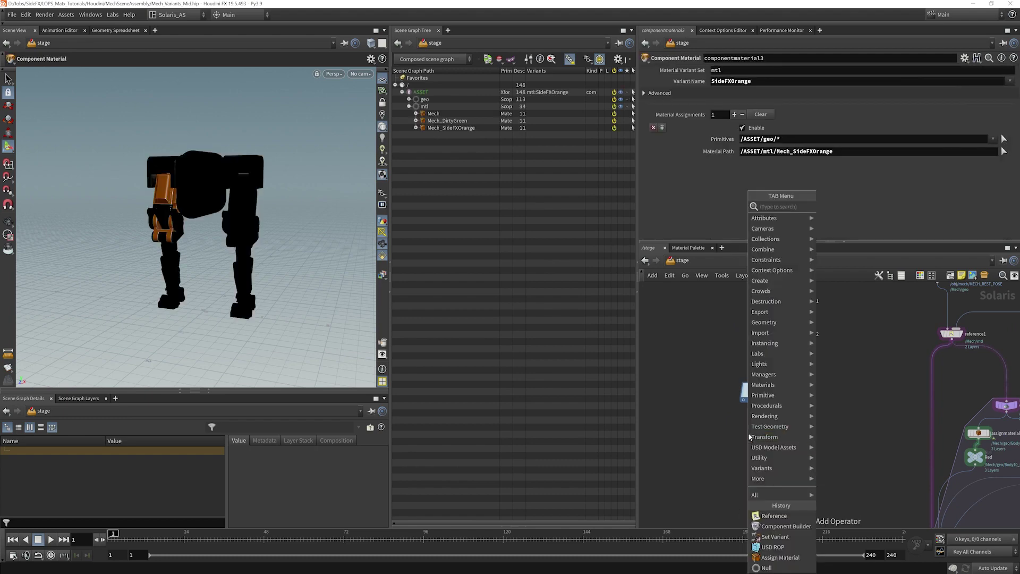
text(asset)
click(841, 206)
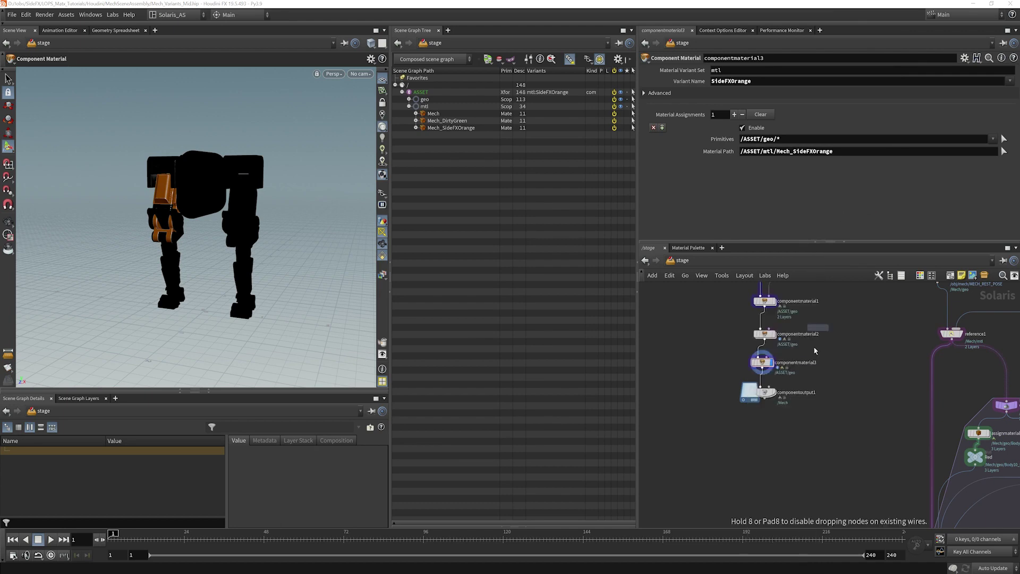
click(766, 436)
click(772, 431)
drag(763, 430, 753, 450)
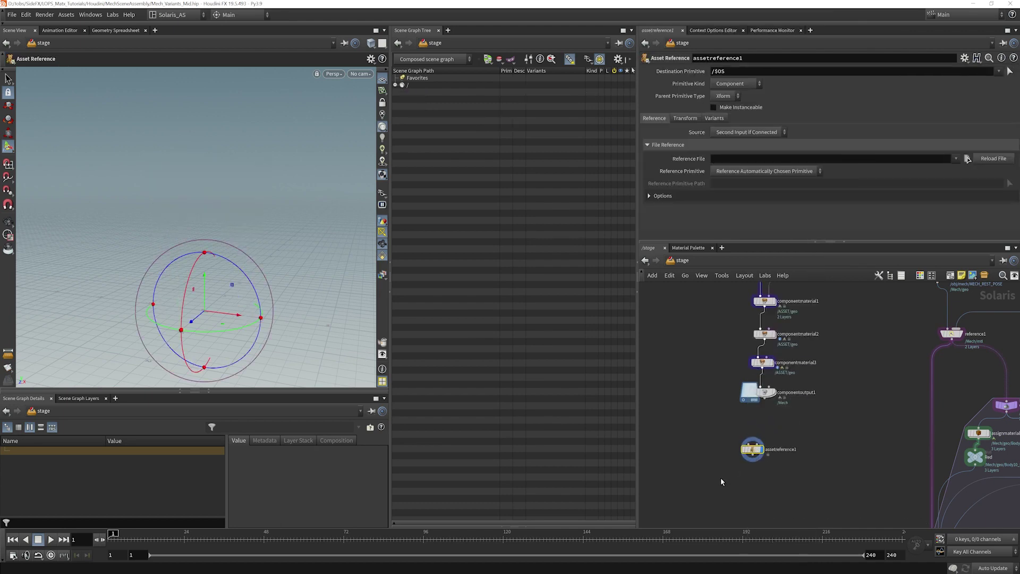
- Set assetreference1's reference file to Mech.usd from the componenetBuilderAssets/Mech folder
click(967, 159)
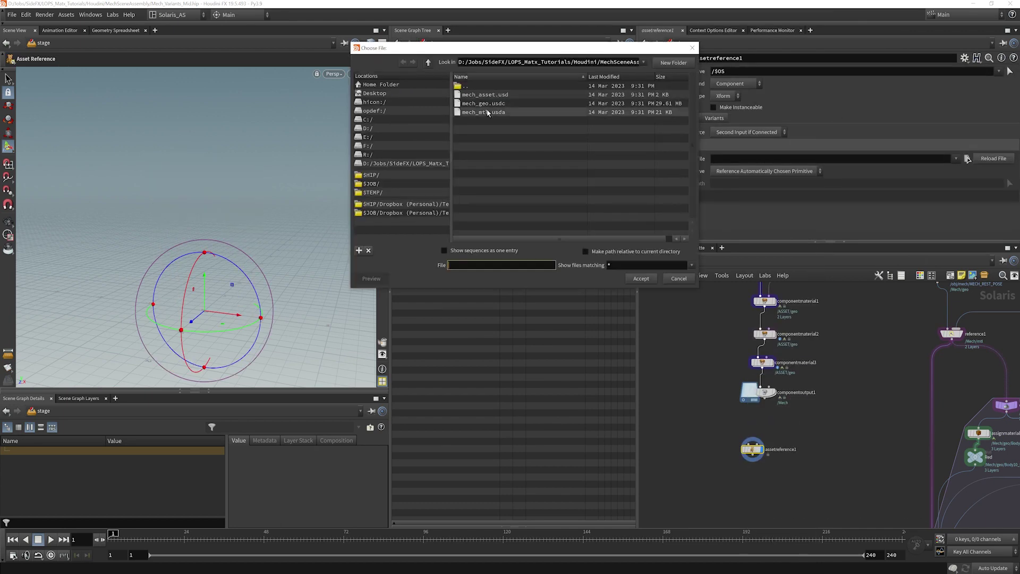
click(429, 62)
double_click(486, 104)
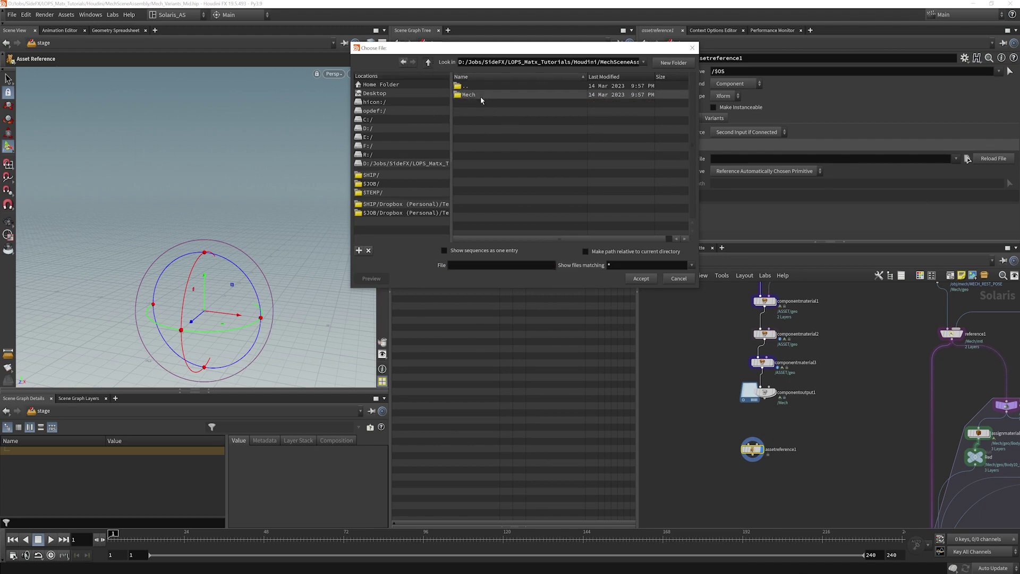
click(483, 94)
double_click(489, 95)
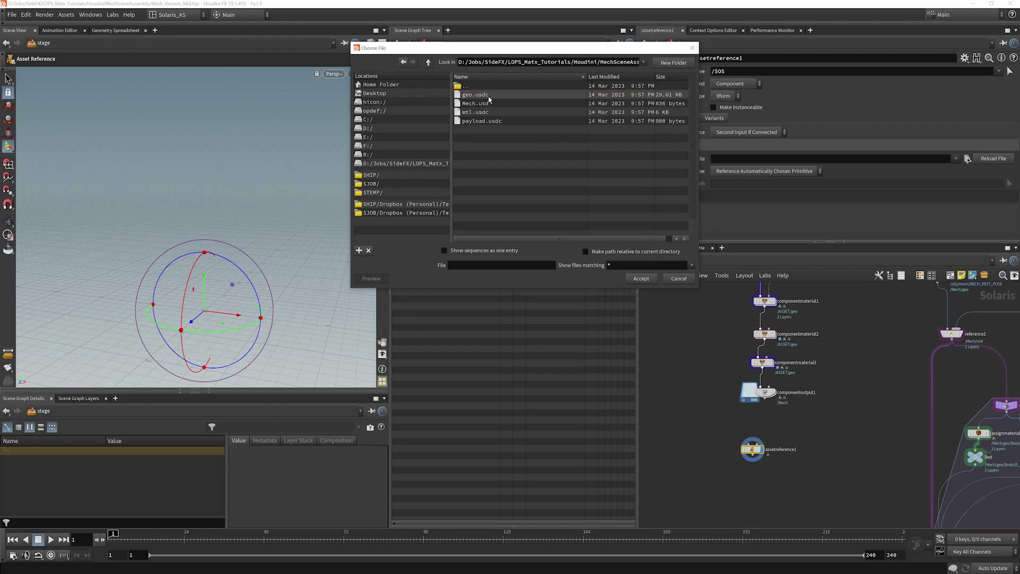
click(492, 104)
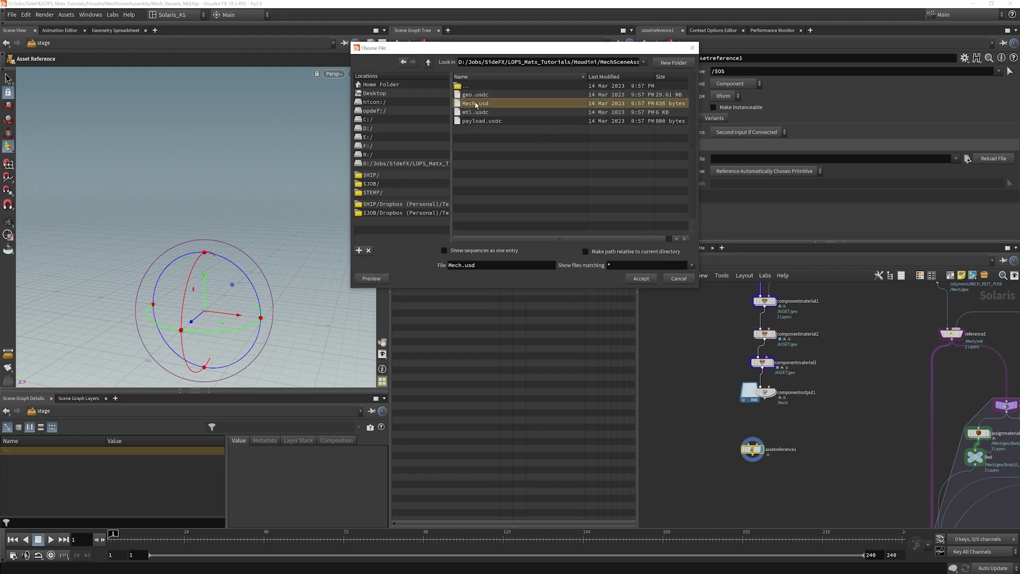
click(641, 279)
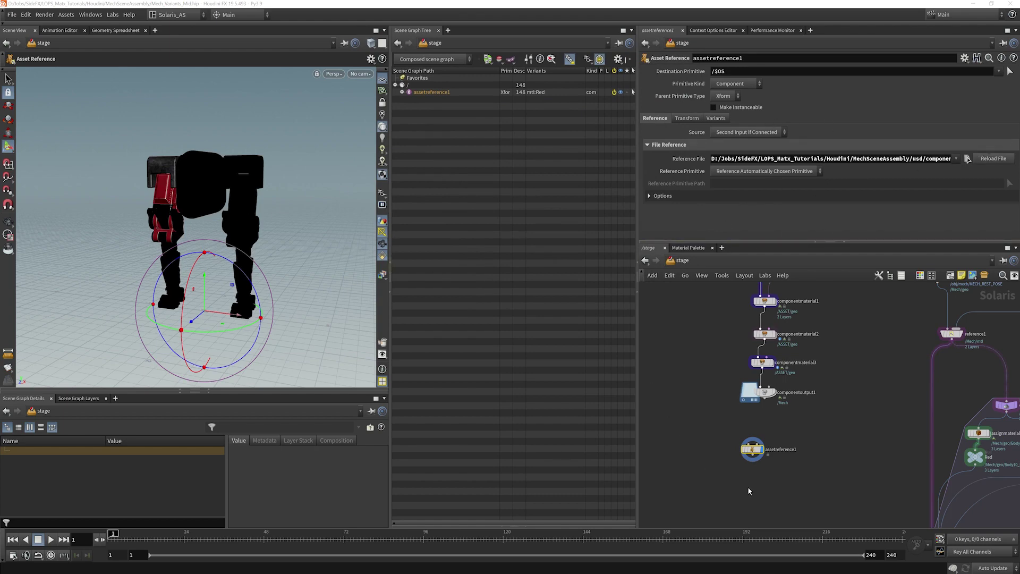
- Add one variant entry on assetreference1 with variant set mtl and variant name SideFXOrange
click(716, 118)
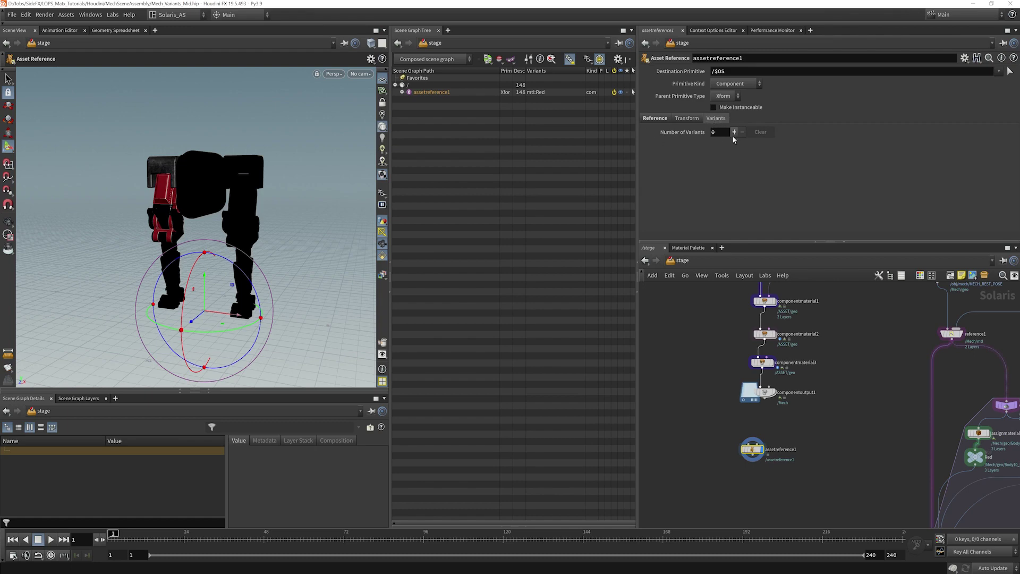
click(734, 132)
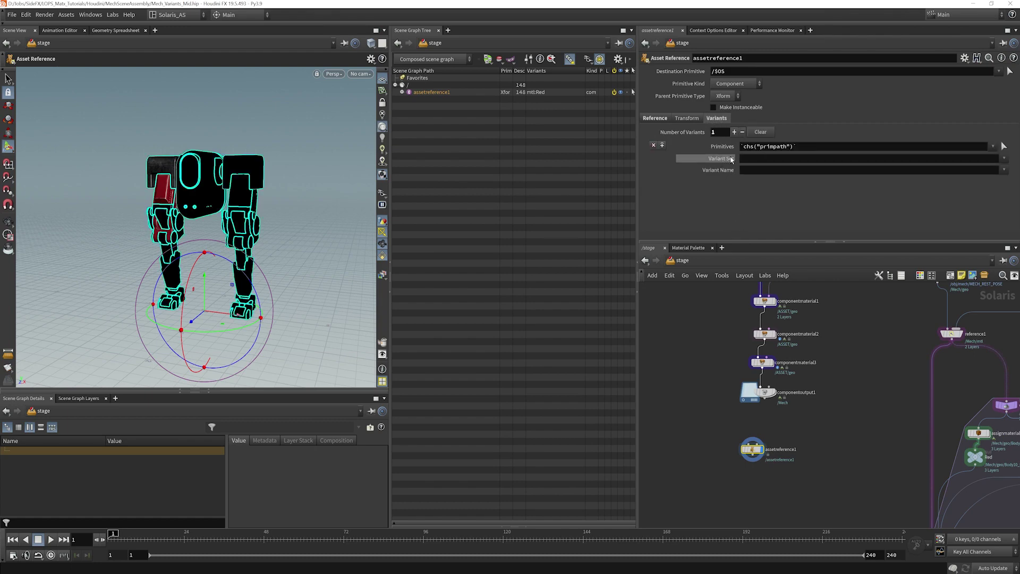
click(1005, 159)
click(1007, 168)
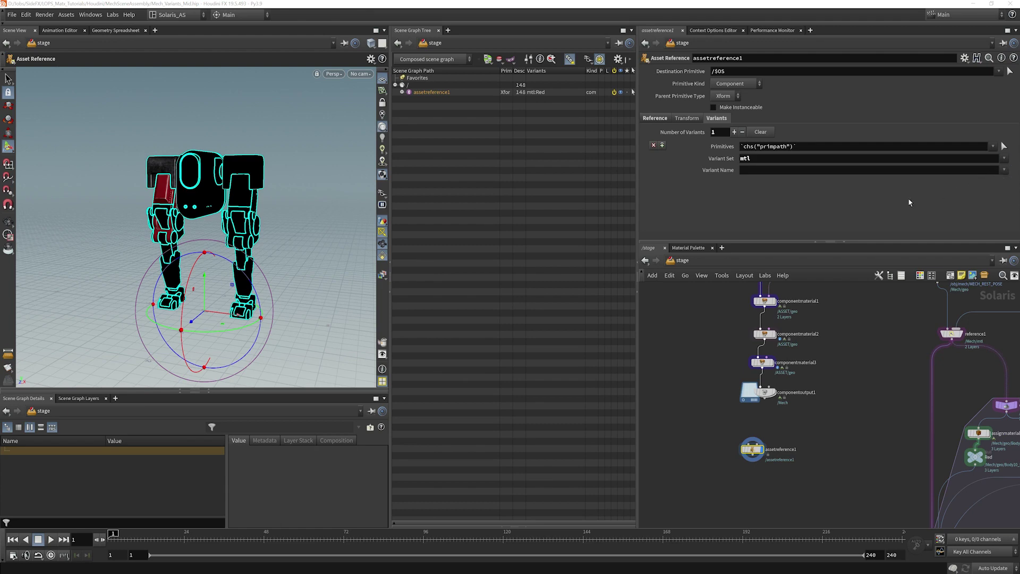
click(1004, 170)
click(946, 203)
- Activate the Select tool, change the viewport lighting mode, and line assetreference1 up below componentoutput1
click(8, 78)
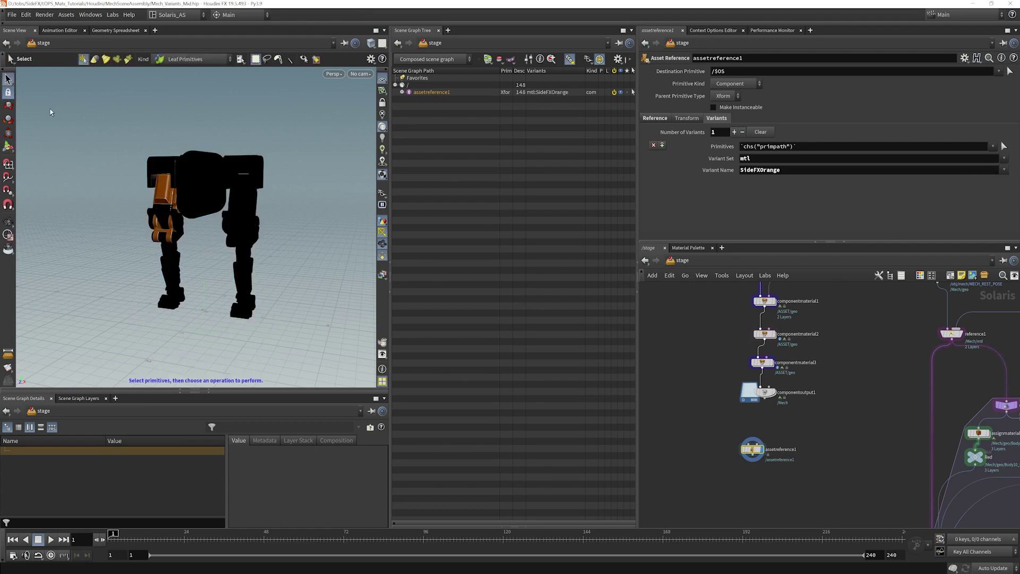
click(382, 114)
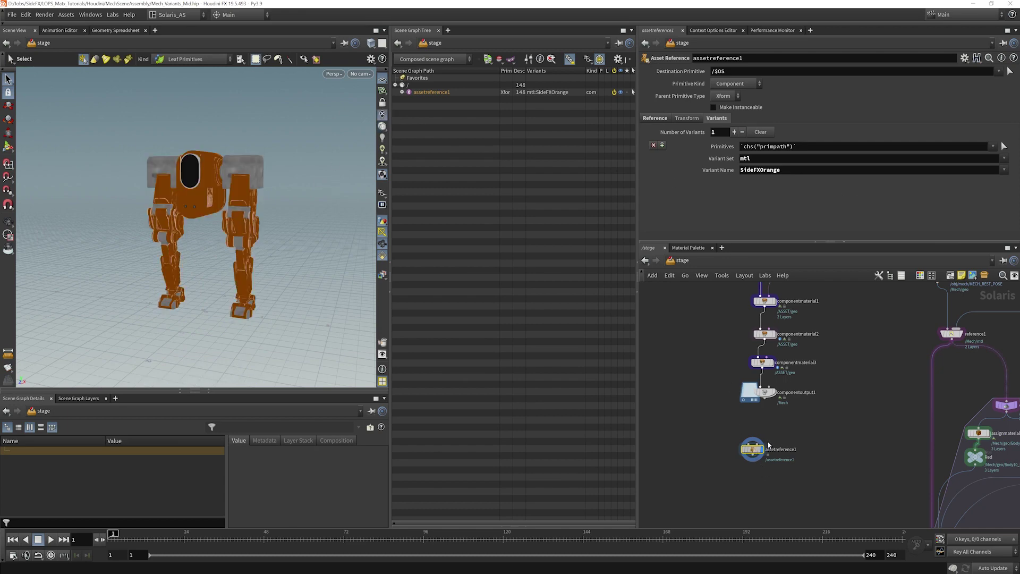
drag(754, 450, 768, 446)
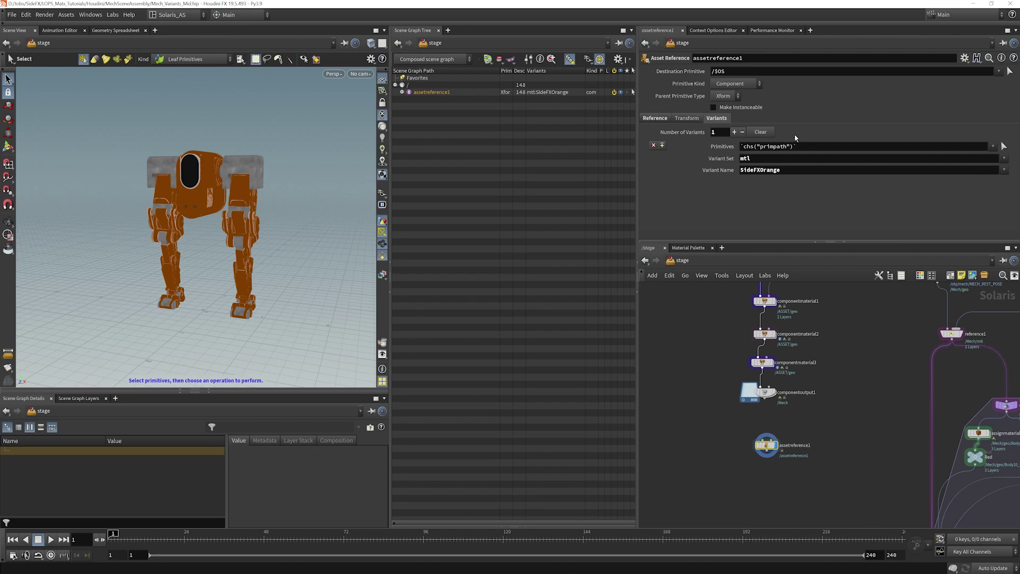
- Try an X translation of 0.1 on assetreference1 and reset it to 0
click(687, 118)
middle_drag(733, 158, 731, 159)
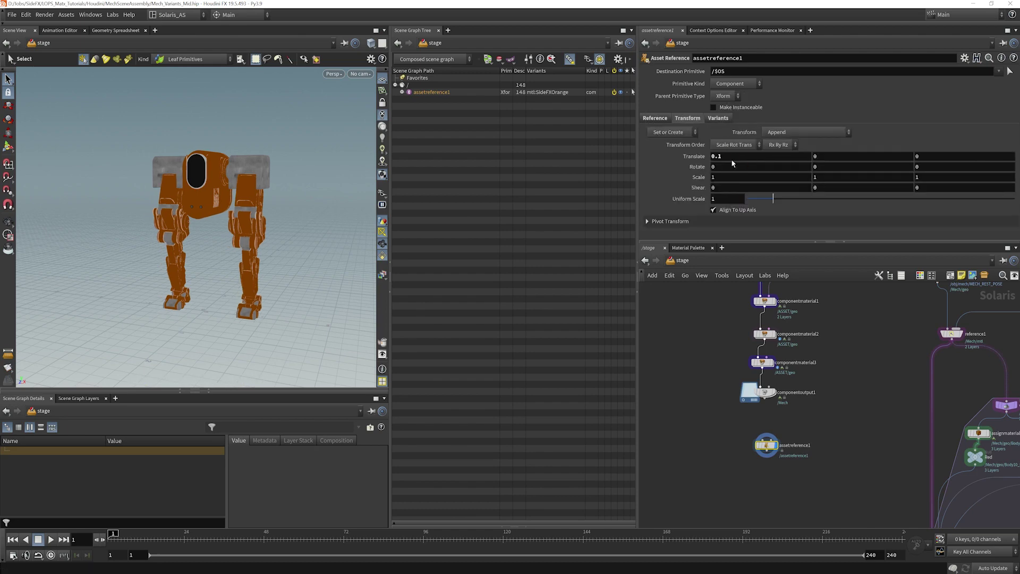
ctrl+middle_click(734, 155)
- Try DirtyGreen as the mtl variant on assetreference1, and set the variant name to Red
click(712, 119)
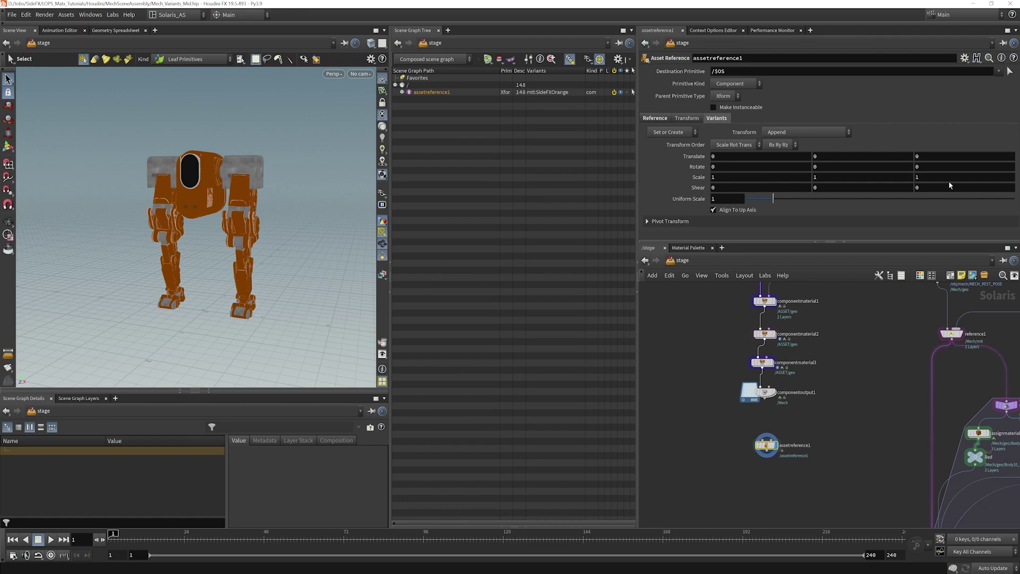
click(1004, 170)
click(973, 181)
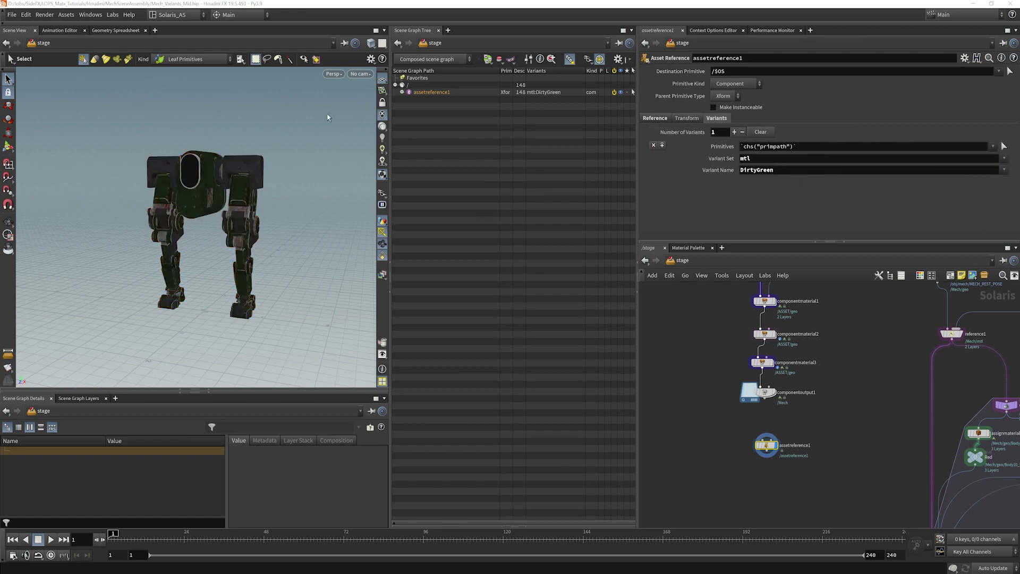
click(1002, 170)
key(Return)
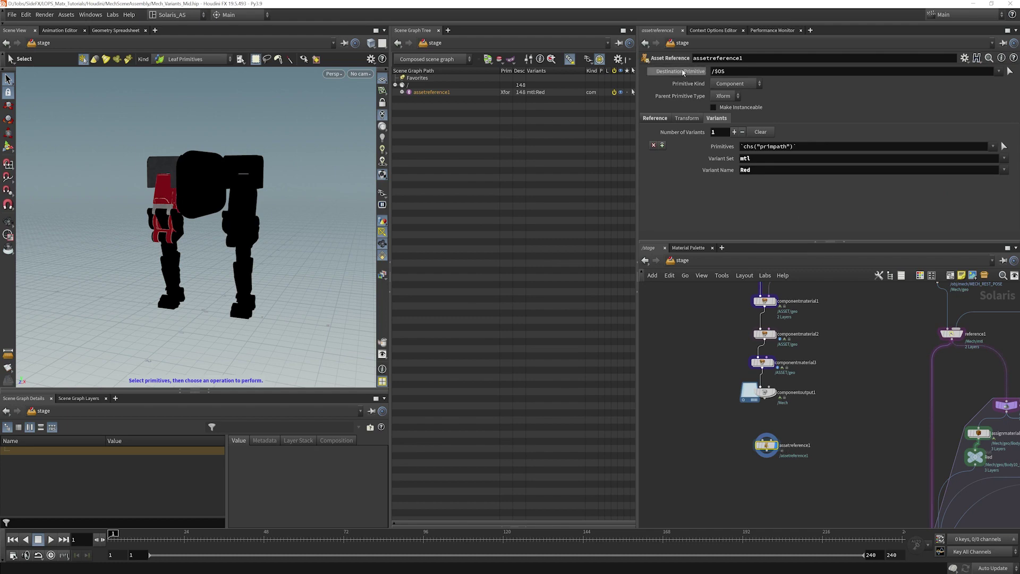
- Set assetreference1's destination primitive to /Mech
double_click(770, 74)
text(Mec)
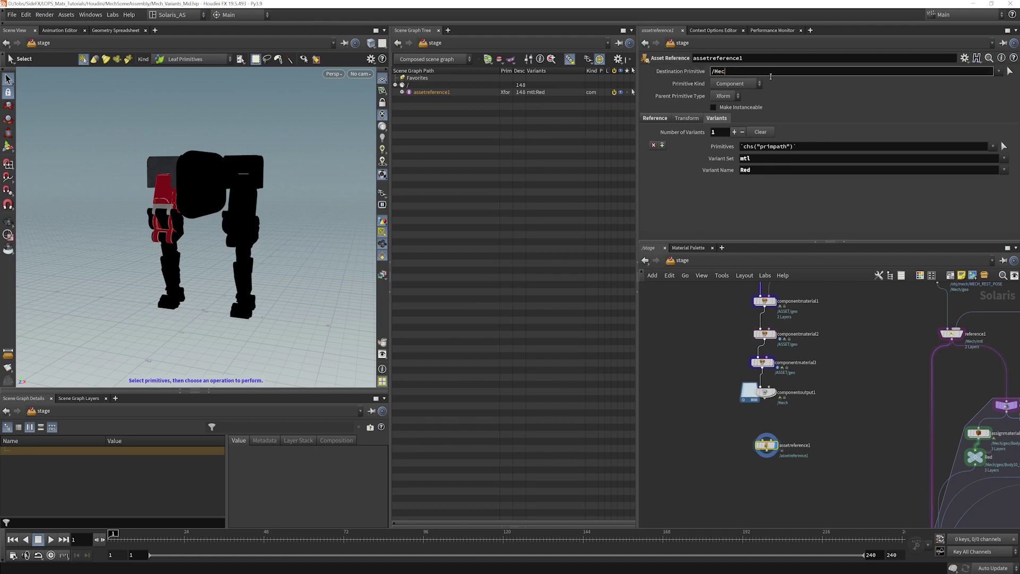
text(h)
key(Return)
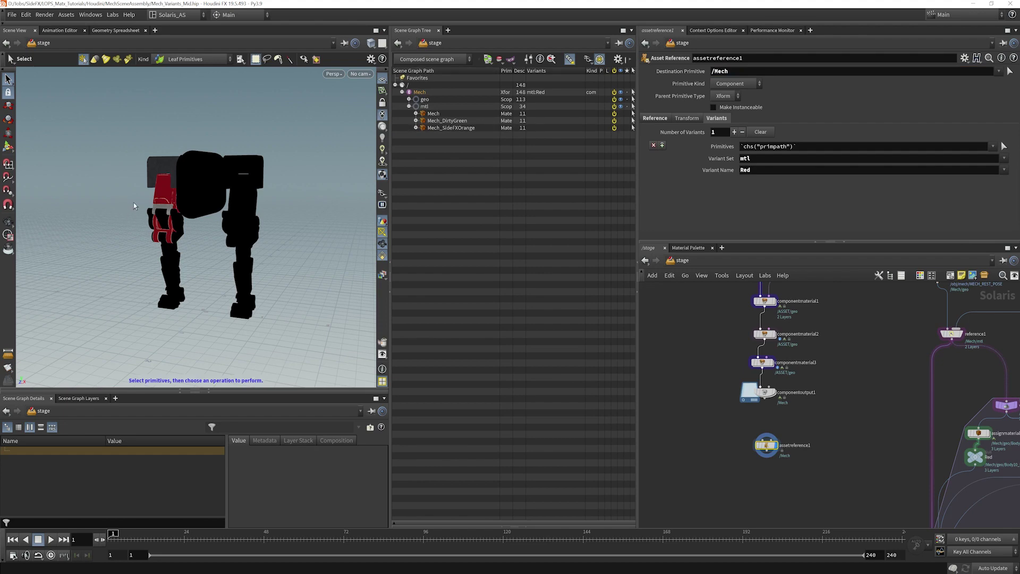